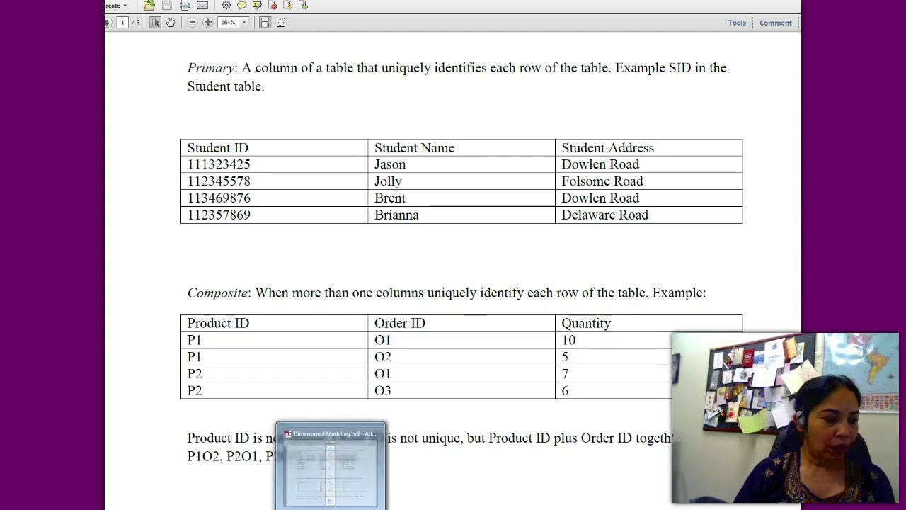
- Open Microsoft Access 2010 and create a new blank database, keeping the proposed file name
key("super")
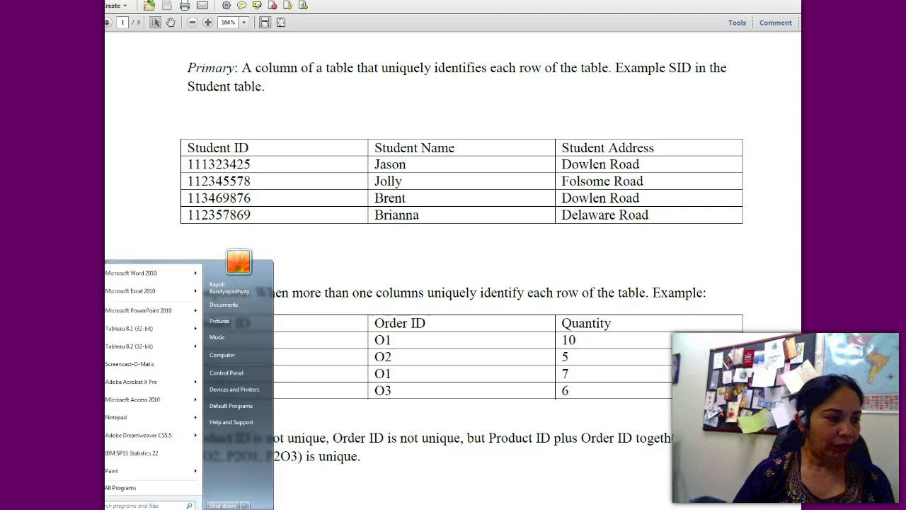
left_click(121, 400)
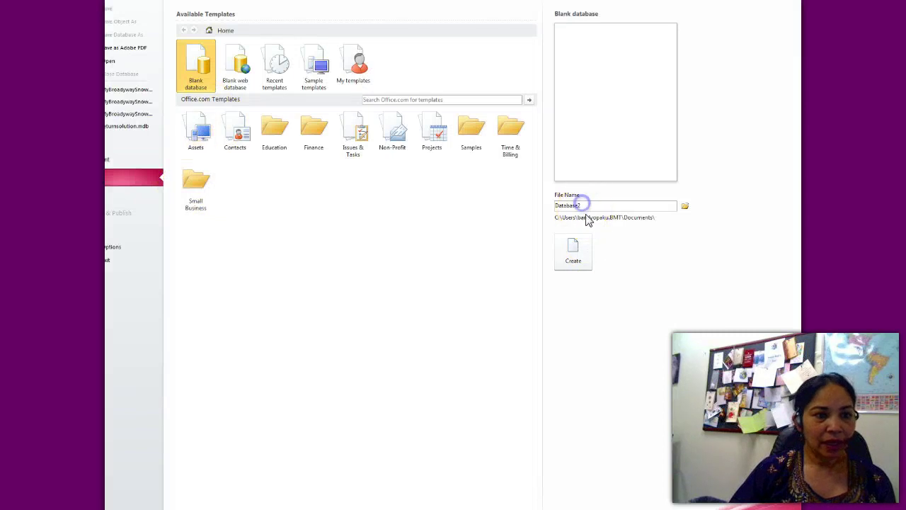
left_click(573, 252)
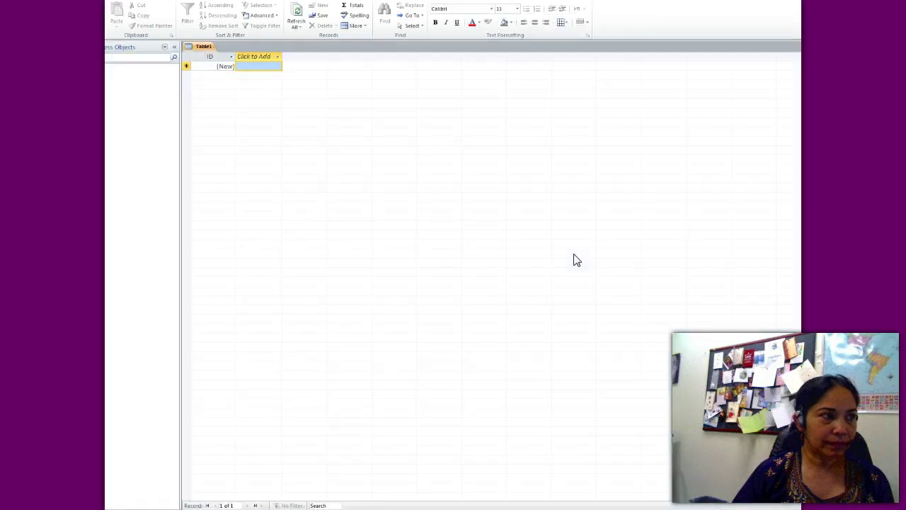
left_click(269, 278)
left_click(107, 252)
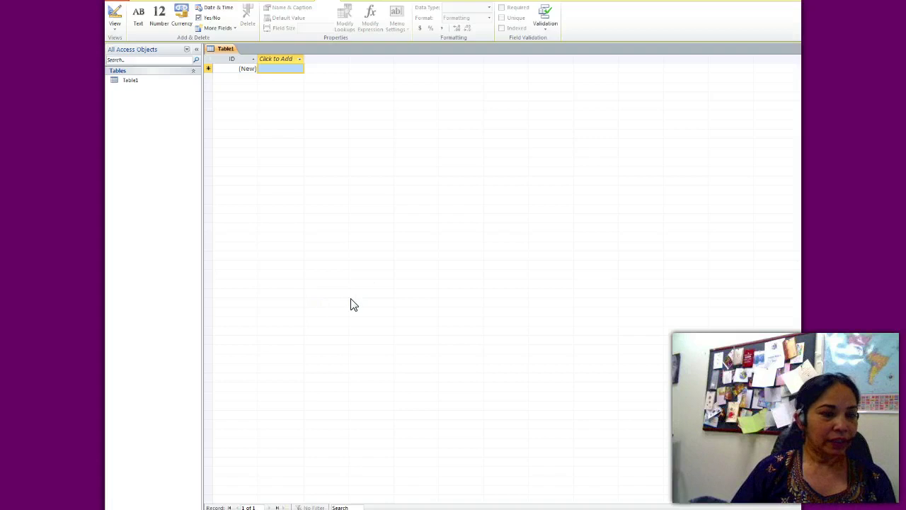
- Switch Table1 to Design View, saving the table under the name Customer
double_click(129, 80)
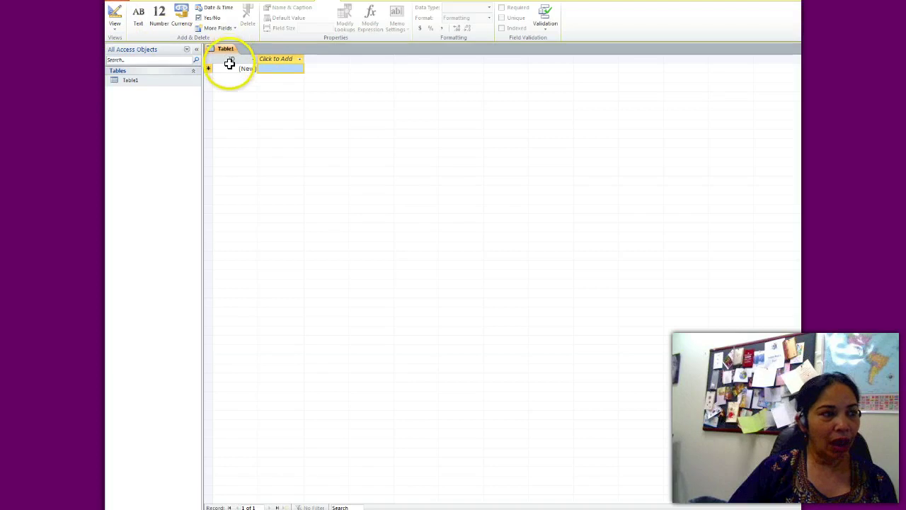
left_click(115, 29)
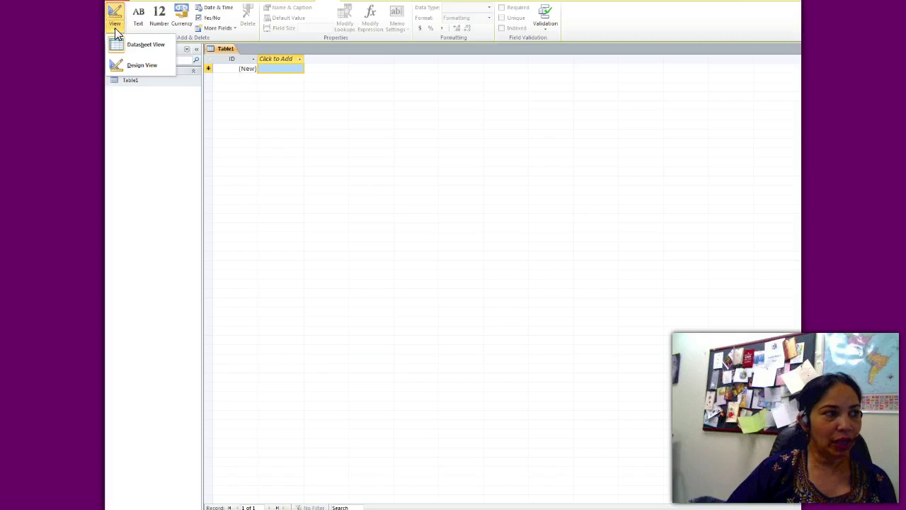
left_click(141, 64)
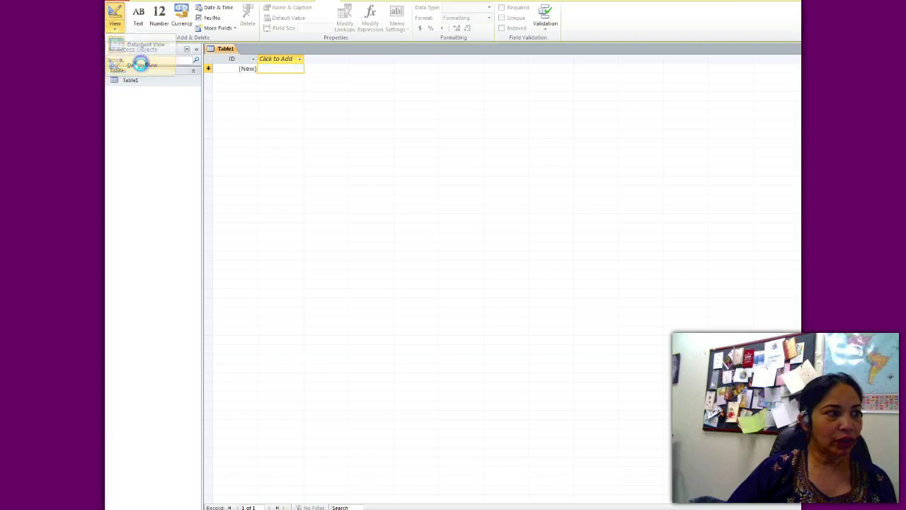
key("BackSpace")
type("Customer")
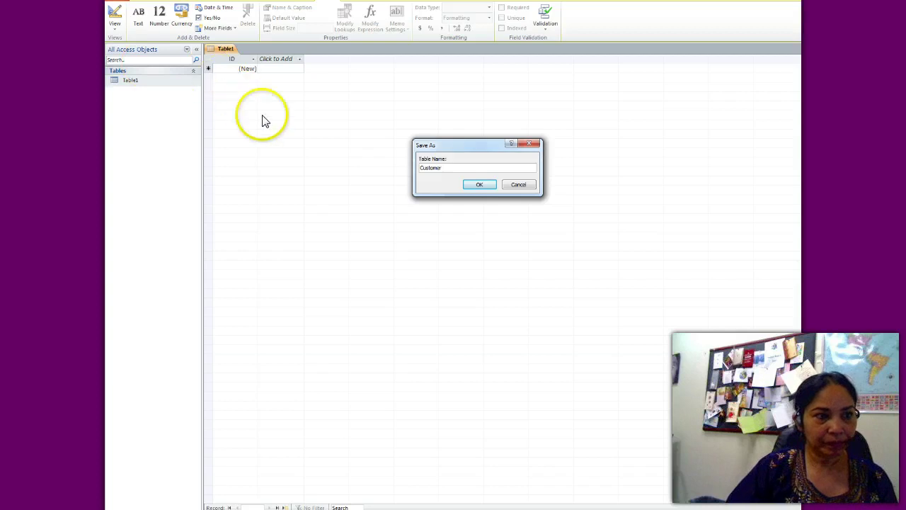
left_click(469, 186)
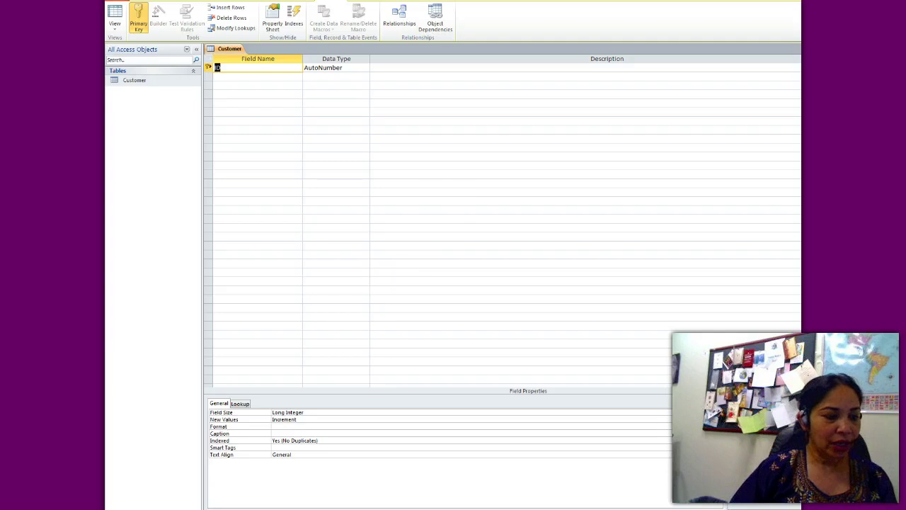
- Switch to the Dimensional Modeling PDF and examine the key definitions and the Customer and Order table layouts
key("alt+Tab")
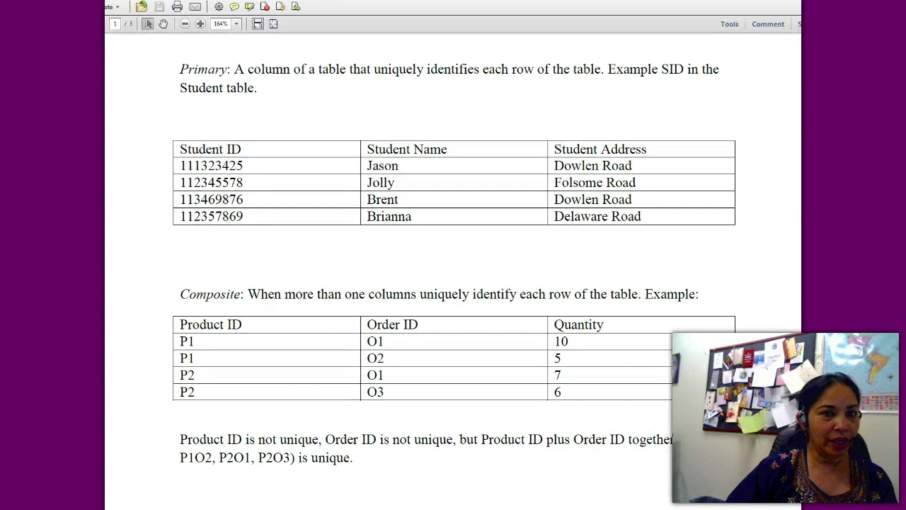
scroll(453, 269, "down", 10)
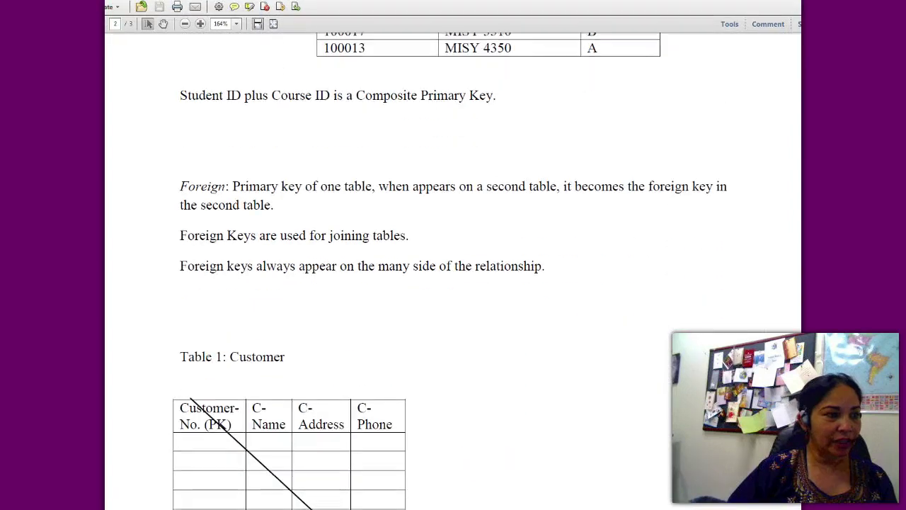
scroll(453, 269, "down", 3)
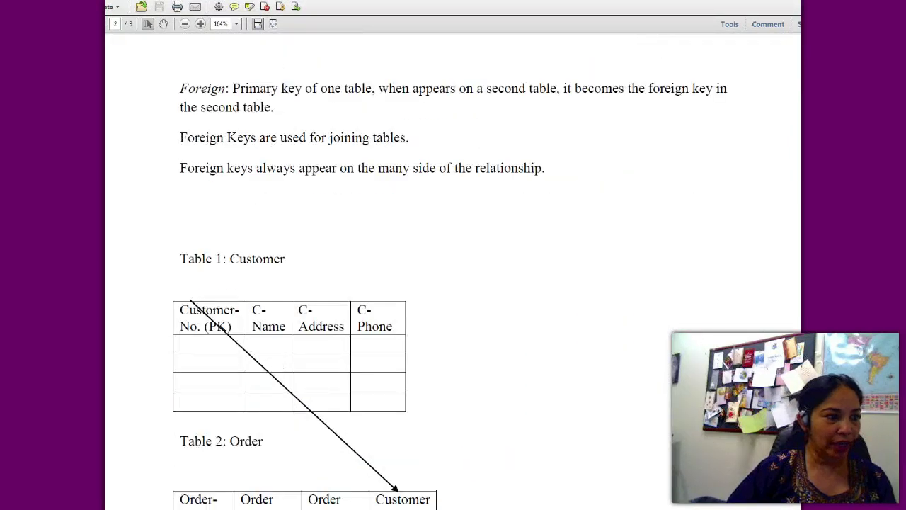
scroll(453, 283, "down", 3)
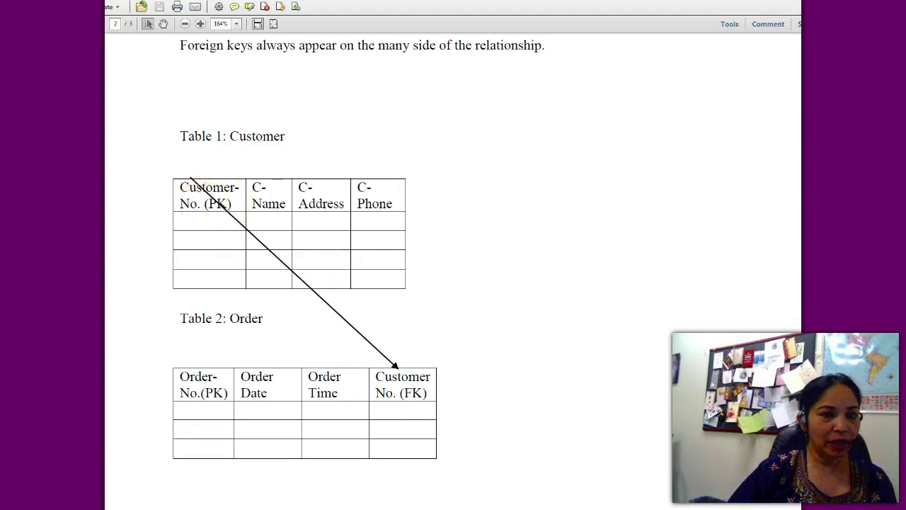
scroll(418, 269, "up", 4)
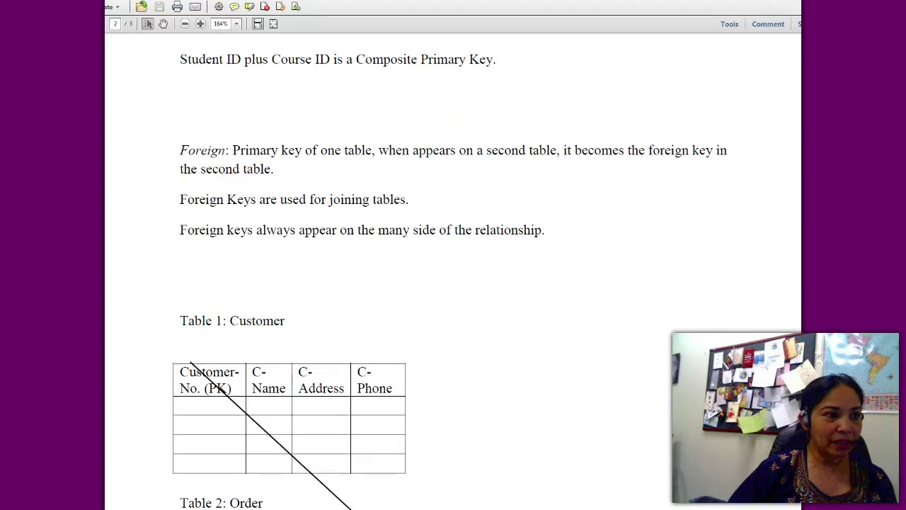
scroll(417, 269, "up", 3)
scroll(223, 234, "up", 8)
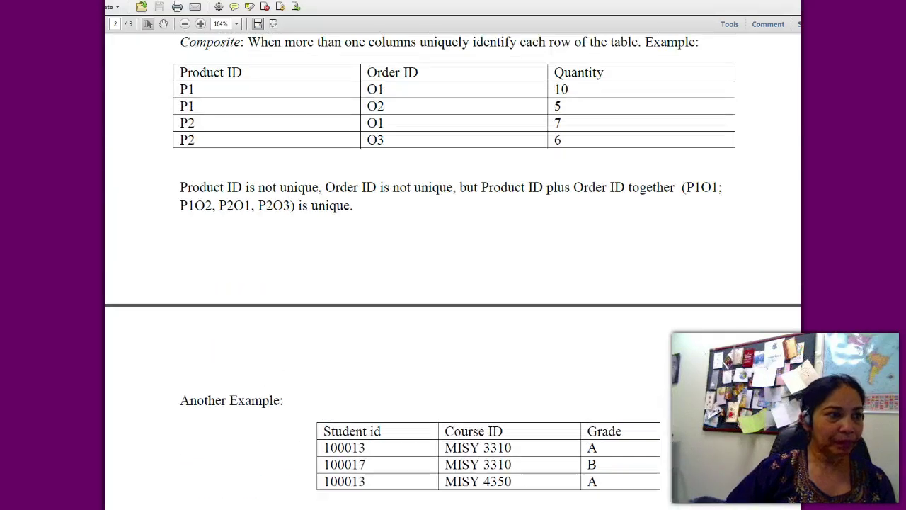
scroll(453, 269, "up", 6)
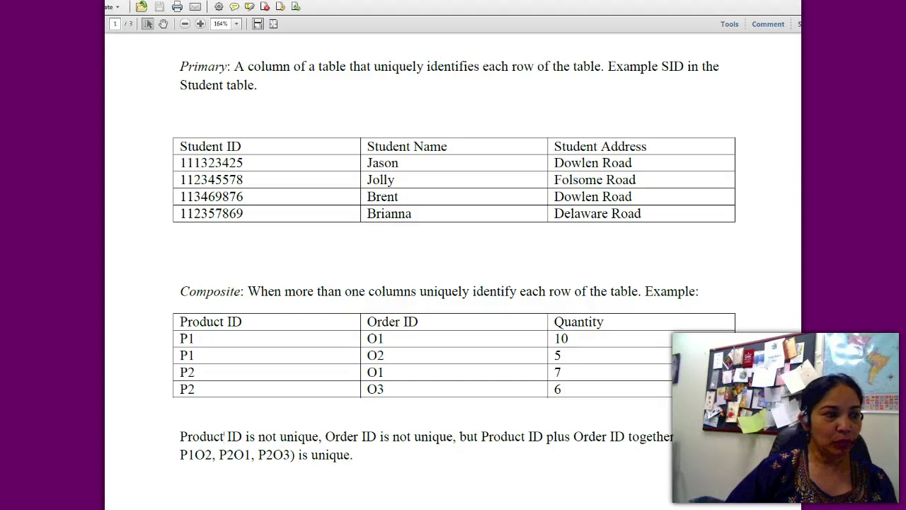
scroll(225, 436, "down", 20)
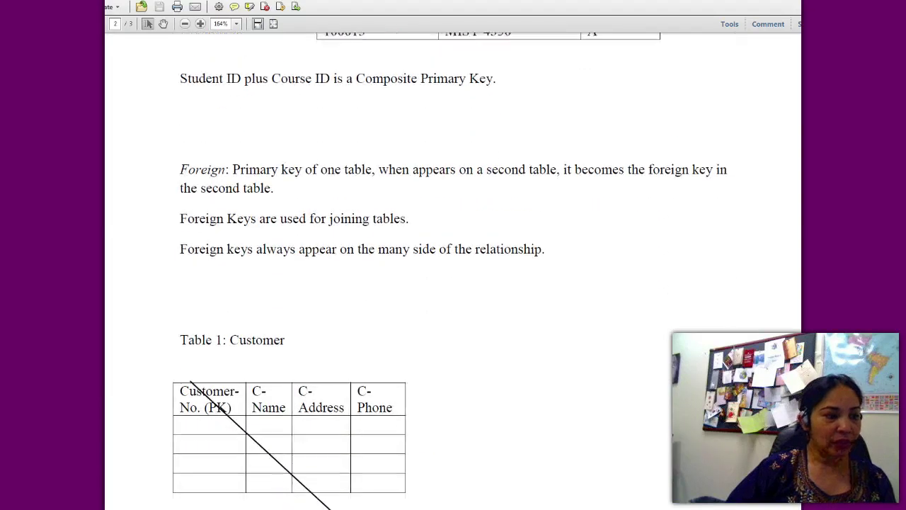
scroll(305, 315, "down", 5)
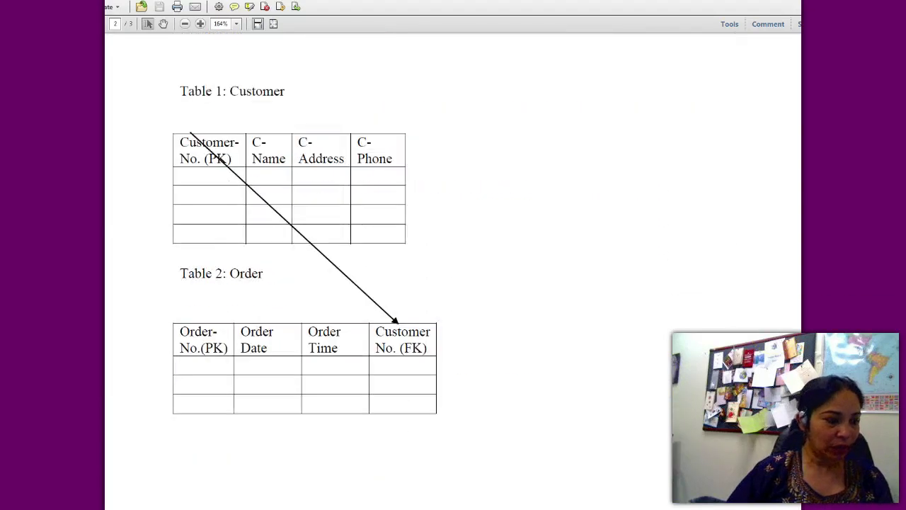
- Return to Microsoft Access, rename the Customer table's ID field Customer_Number and set its data type to Number
mouse_move(377, 508)
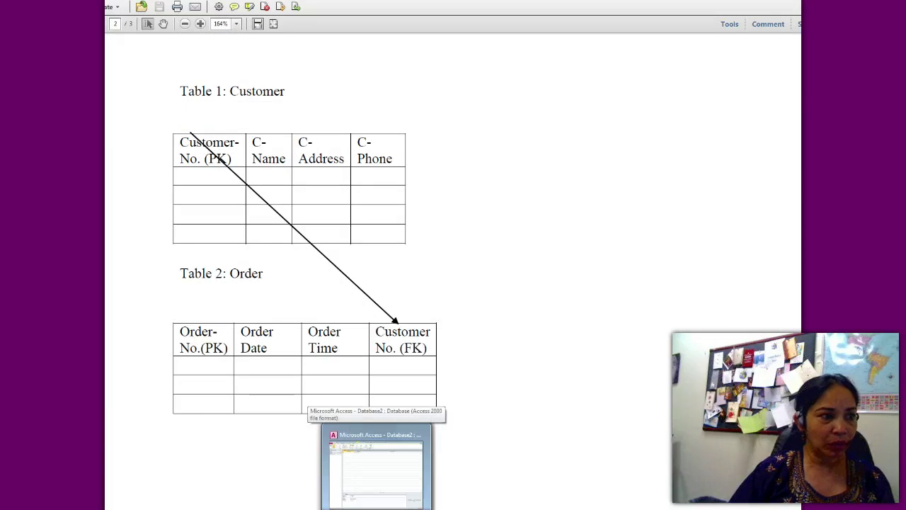
left_click(375, 467)
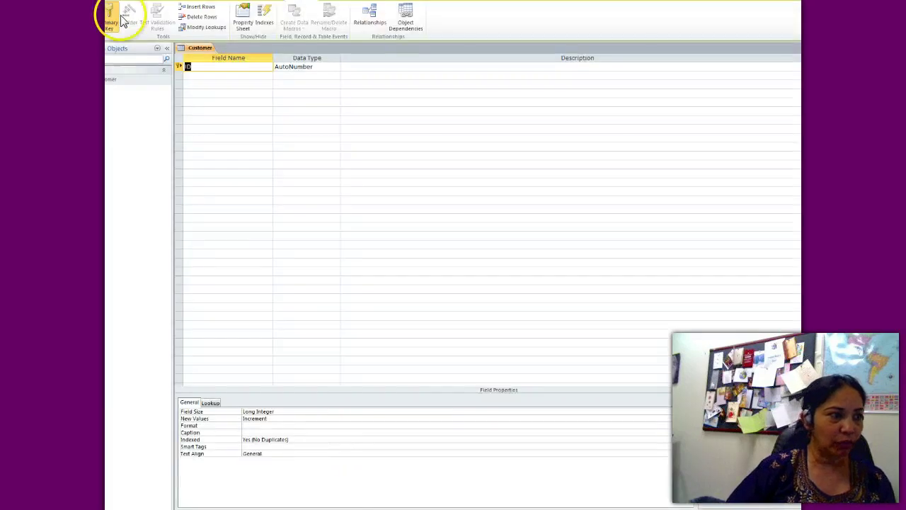
key("Delete")
type("Cust")
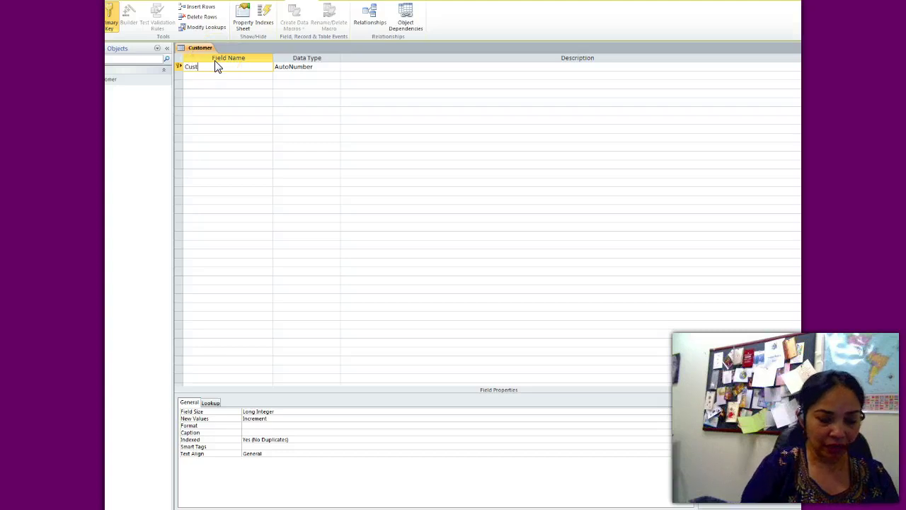
type("omer Number")
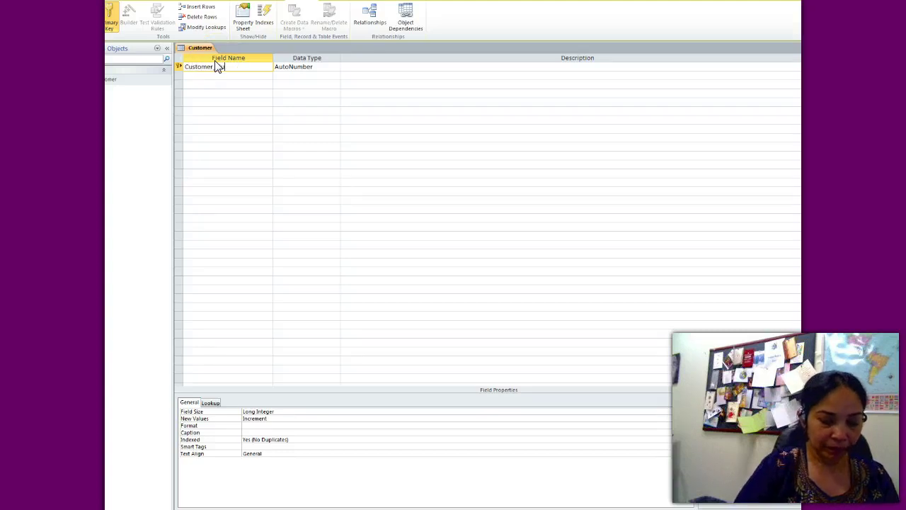
left_click(315, 66)
left_click(336, 67)
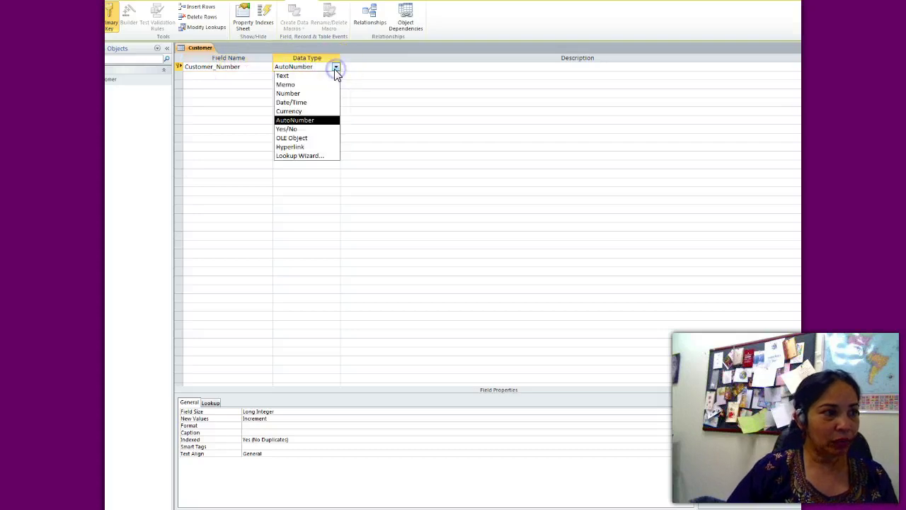
left_click(304, 91)
- Add the fields C_Name, C_Address and C_Phone to the Customer table, all with the Text data type
left_click(210, 75)
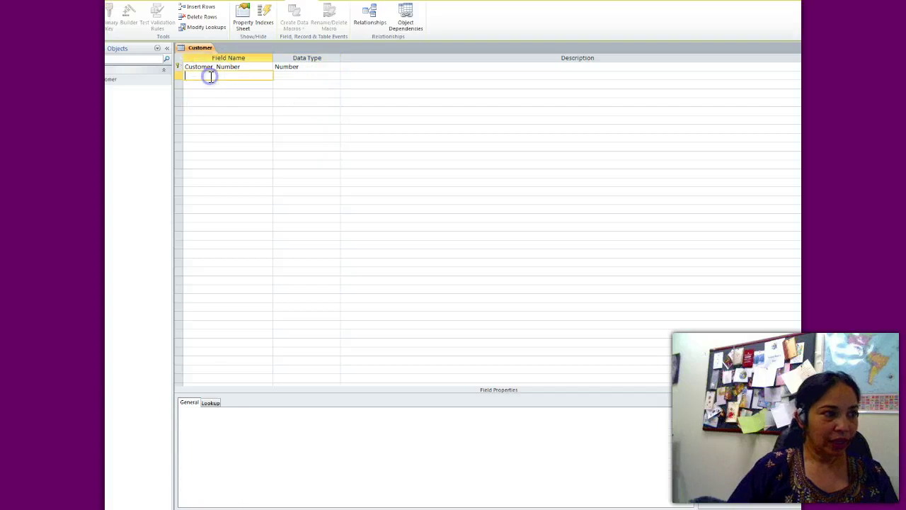
type("C_Name")
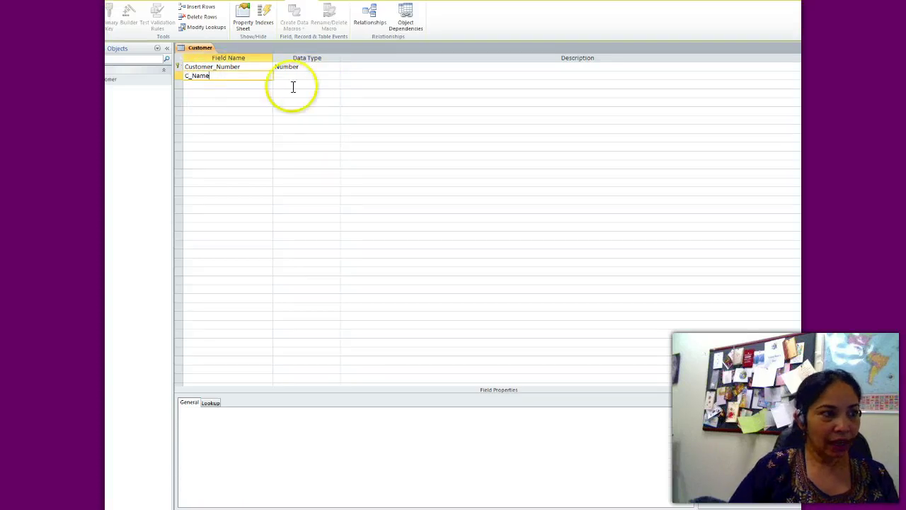
left_click(319, 76)
left_click(221, 85)
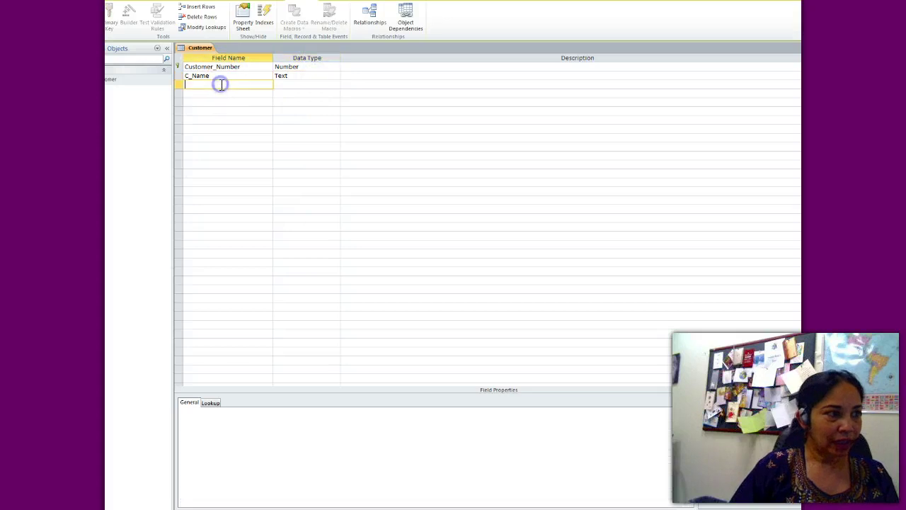
type("C_Address")
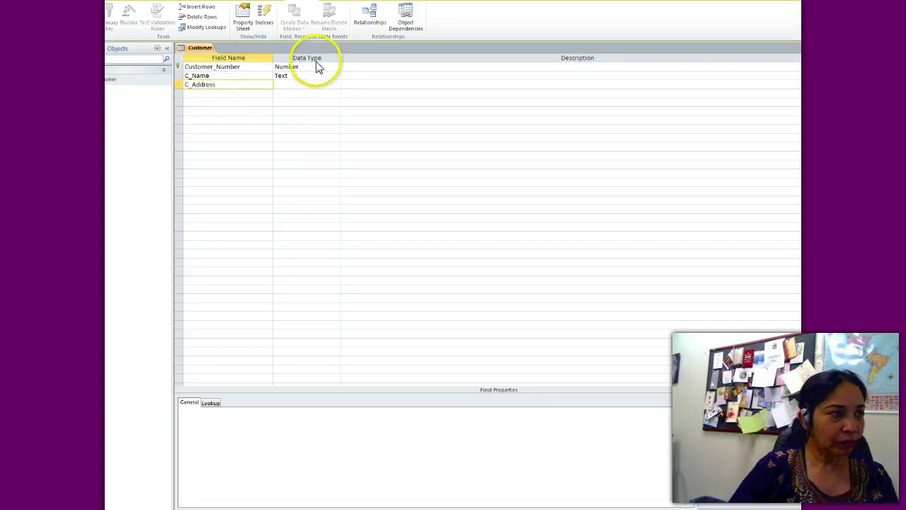
left_click(314, 85)
left_click(225, 94)
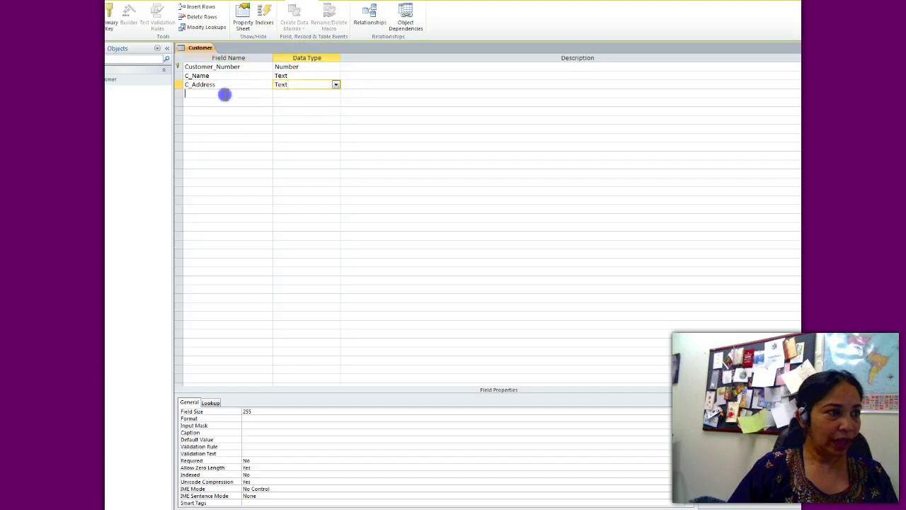
type("C_Phone")
left_click(297, 95)
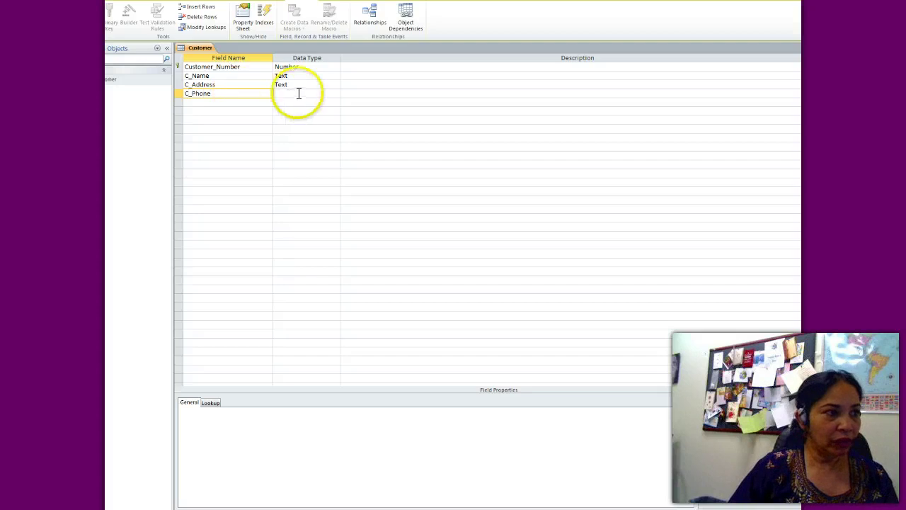
left_click(295, 144)
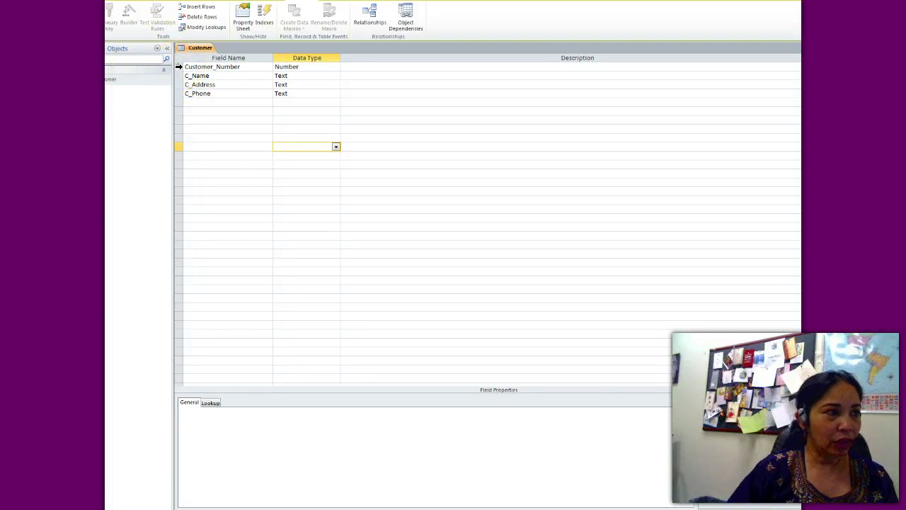
- Remove the primary key from the Customer_Number field and assign it to the same field again
left_click(178, 67)
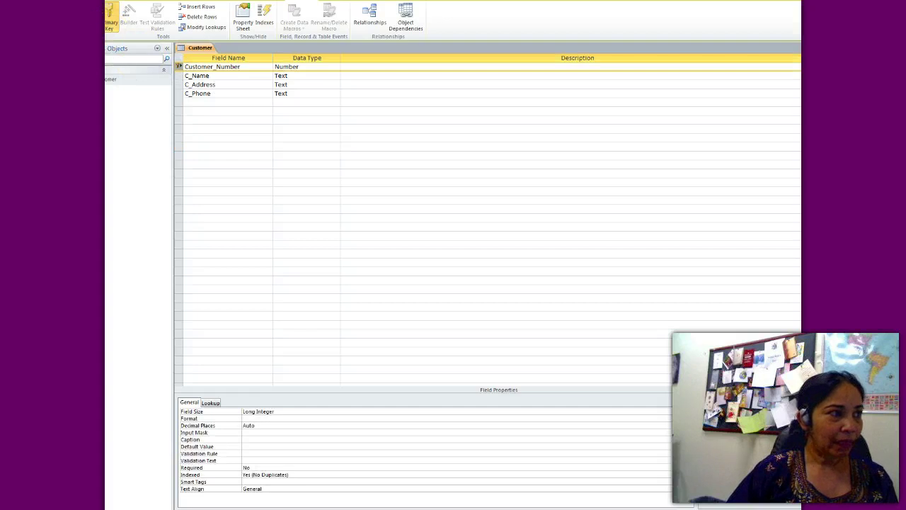
left_click(110, 21)
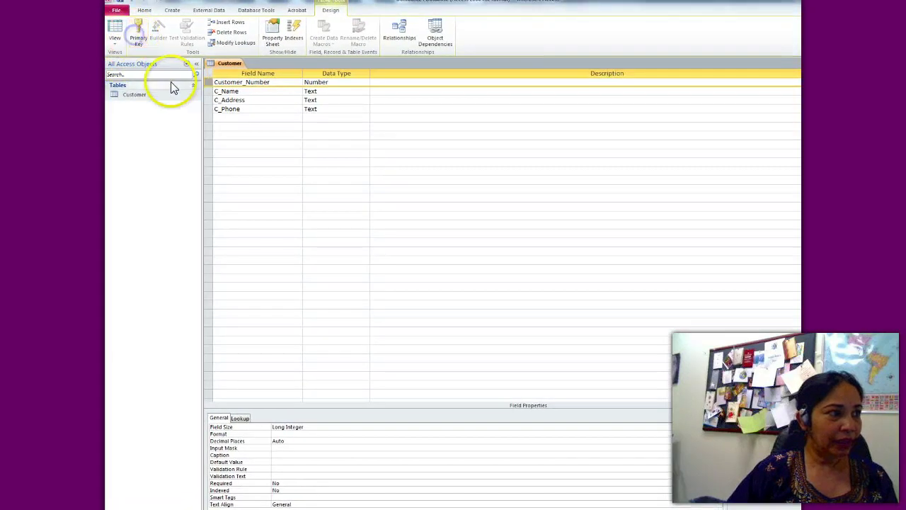
left_click(242, 82)
left_click(246, 82)
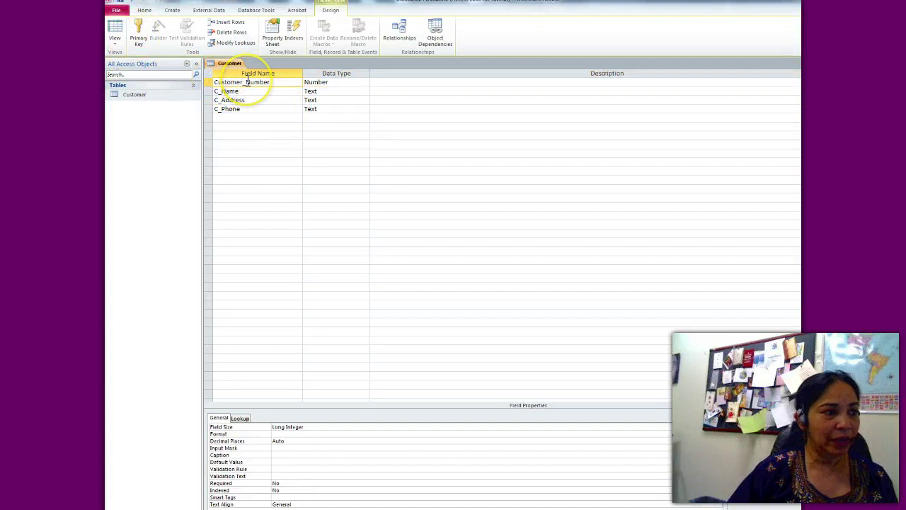
left_click(138, 33)
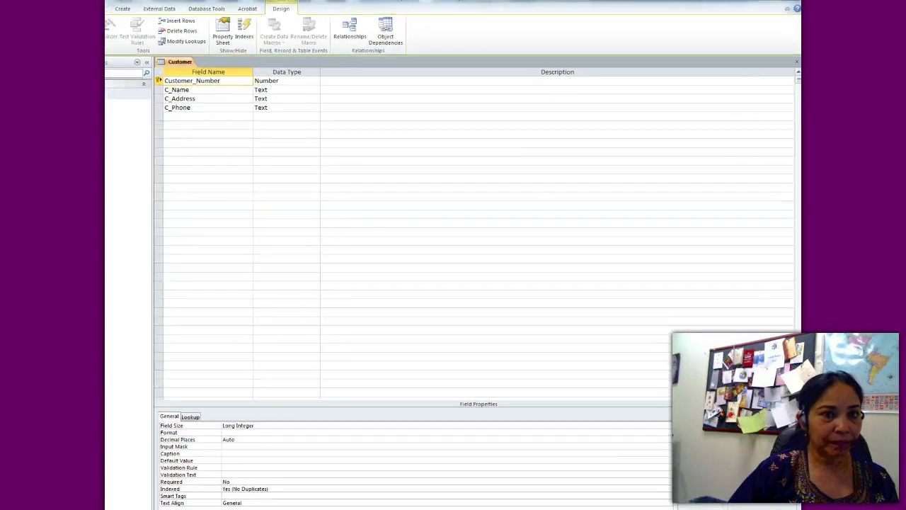
- Close the Customer table, saving its design changes, and check the Order table layout in the PDF before returning to Microsoft Access
left_click(795, 65)
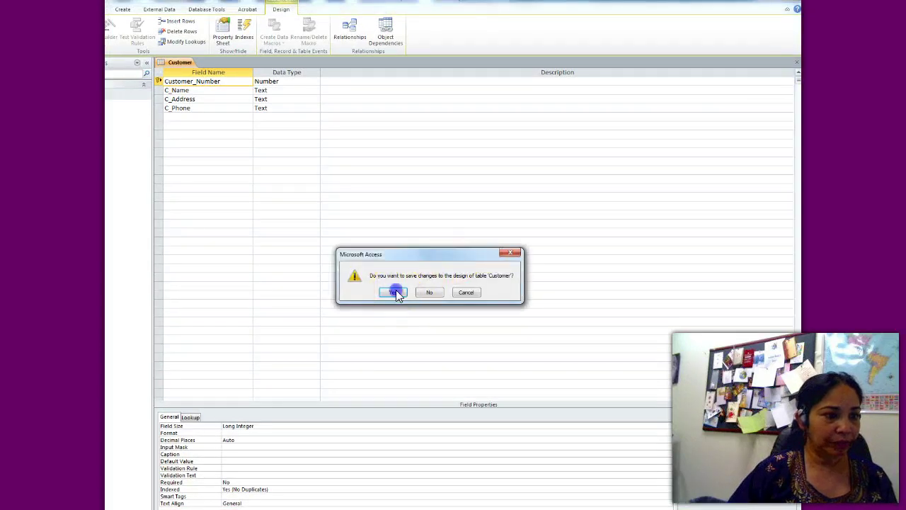
left_click(394, 293)
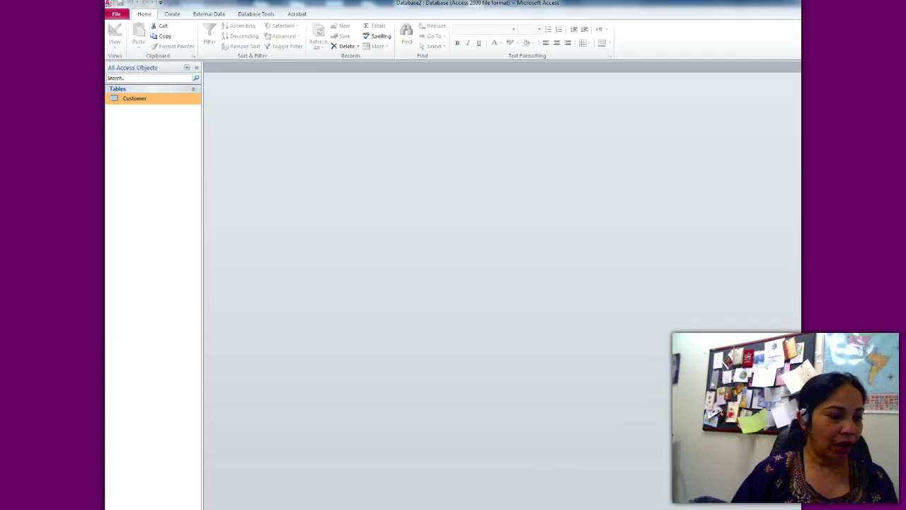
key("alt+Tab")
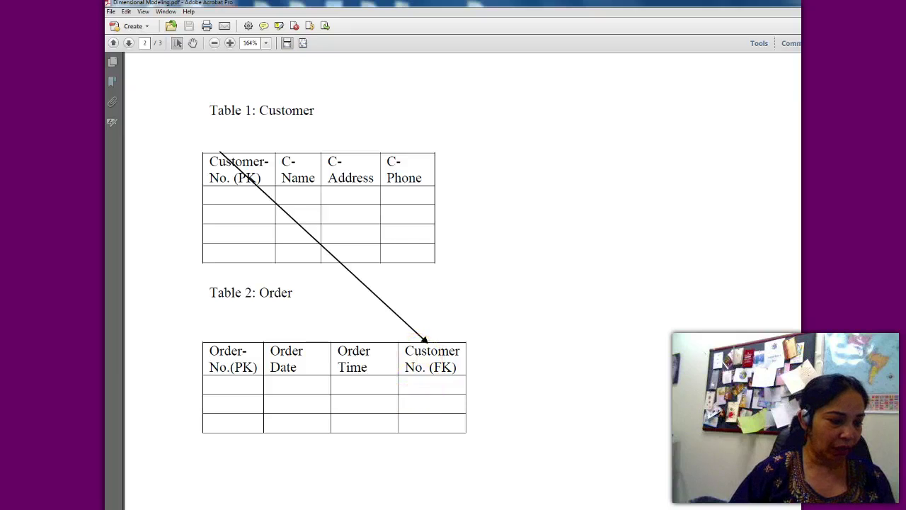
left_click(433, 508)
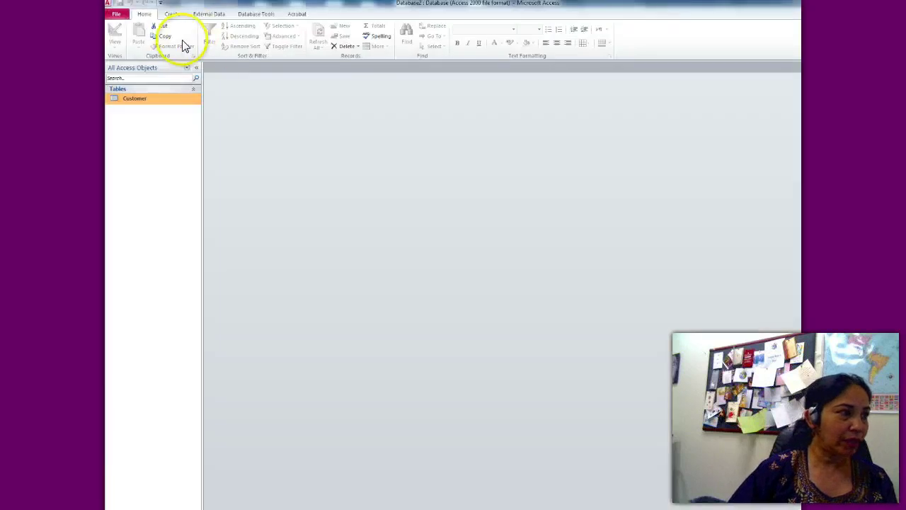
- Create a new table and open it in Design View, saving it as Order
left_click(170, 14)
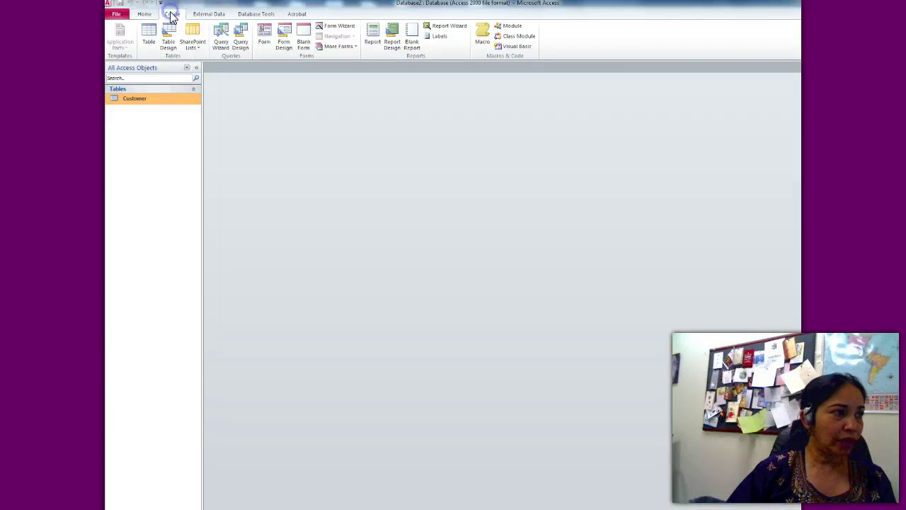
left_click(148, 39)
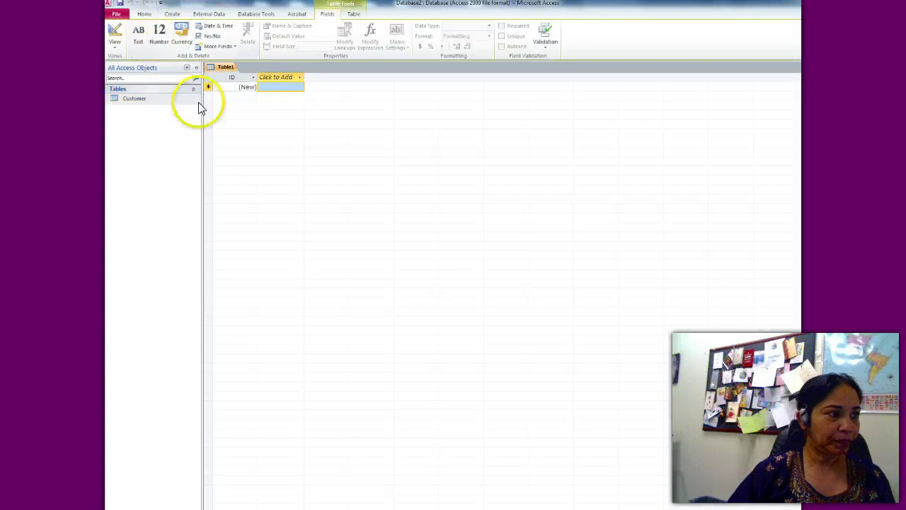
left_click(115, 44)
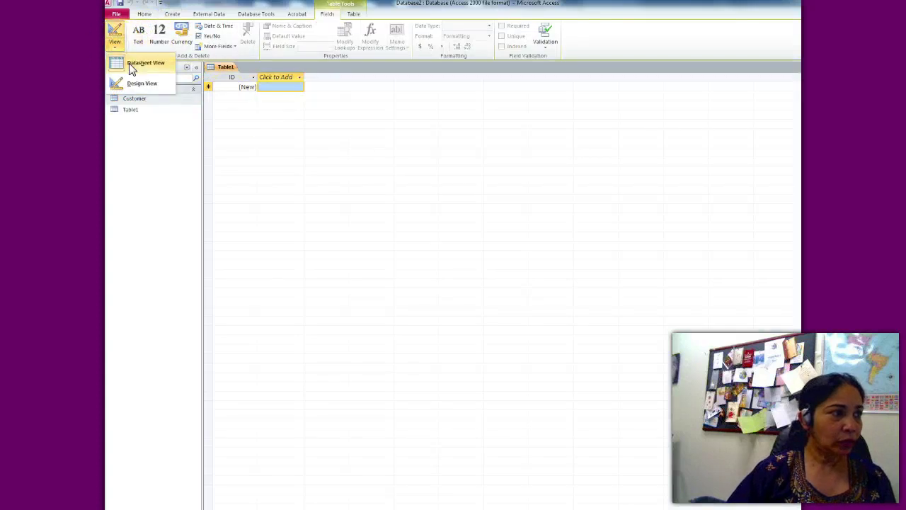
left_click(132, 83)
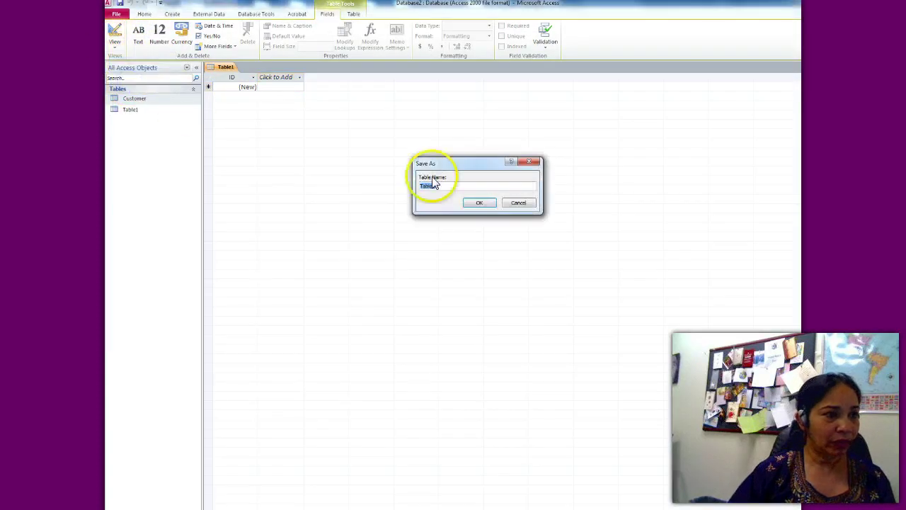
type("Order")
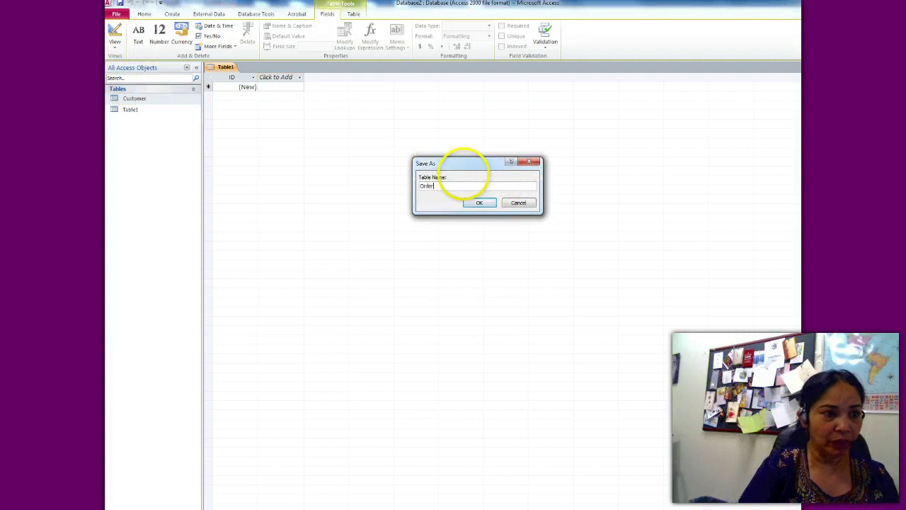
left_click(479, 203)
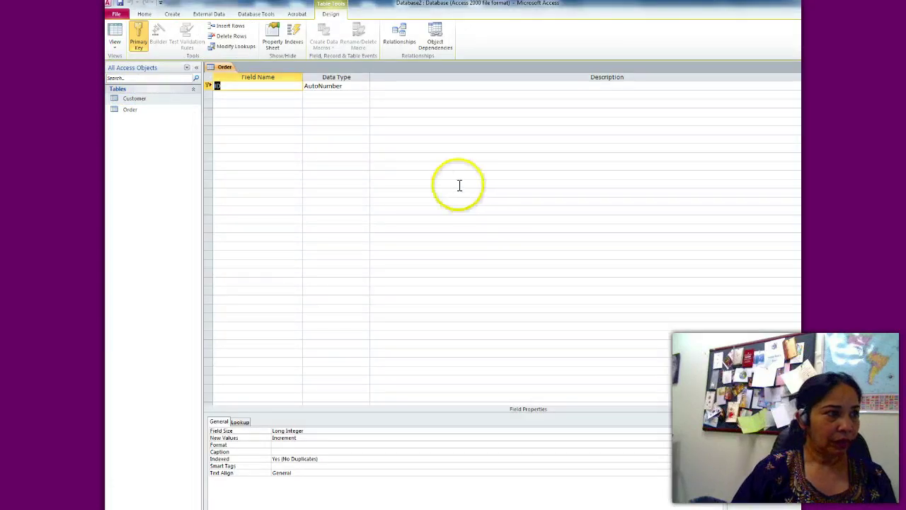
- Rename the Order table's ID field Order_Number and set its data type to Number
type("Order_Number")
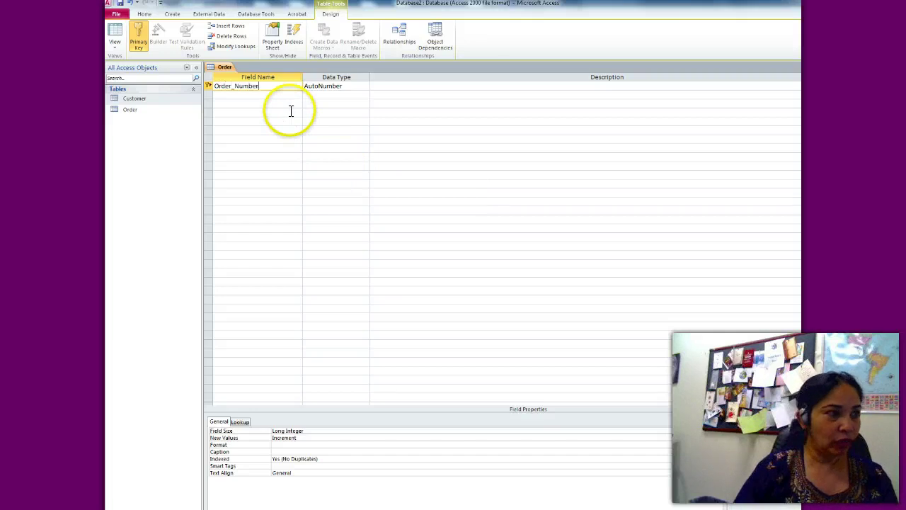
left_click(357, 85)
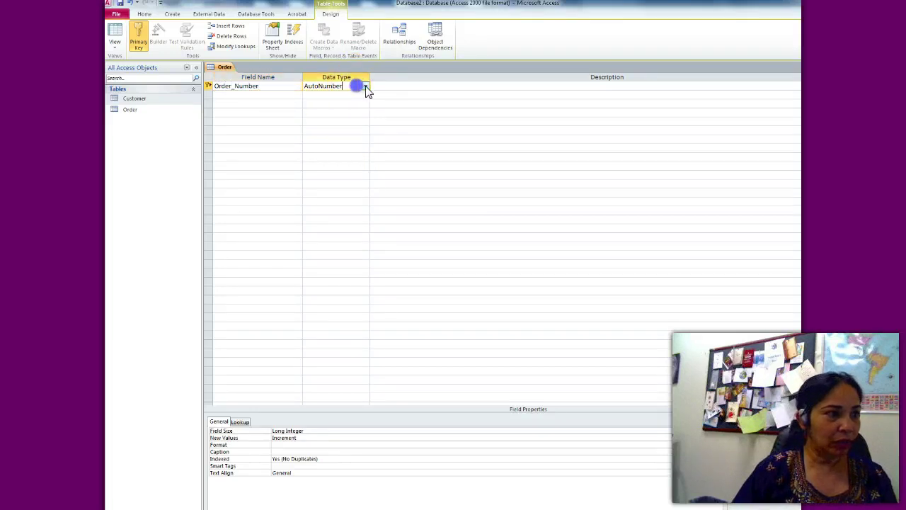
left_click(366, 87)
left_click(333, 112)
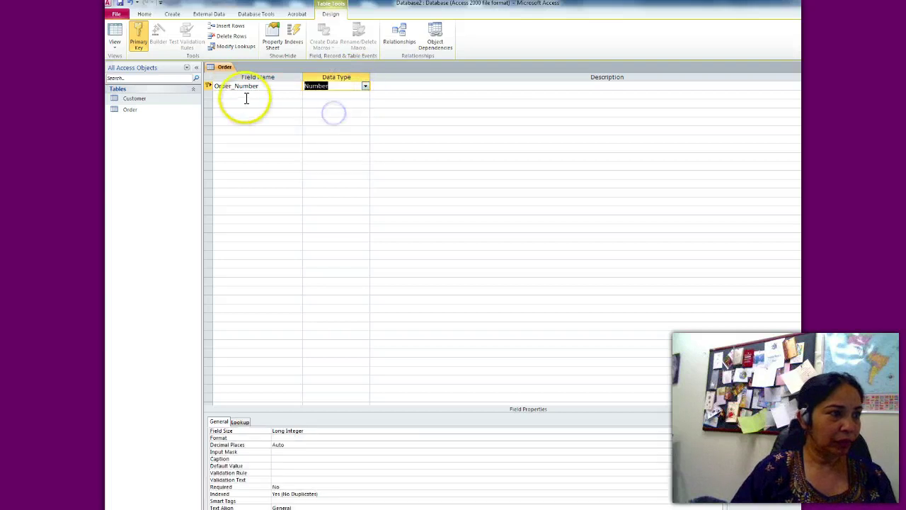
- Check the next Order column in the PDF and add an Order_Date field with the Date/Time data type to the Order table
left_click(243, 97)
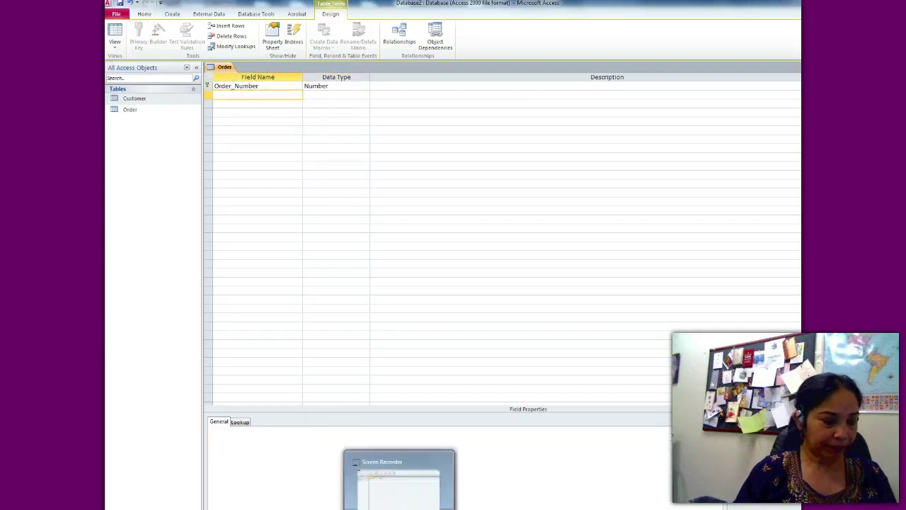
left_click(332, 488)
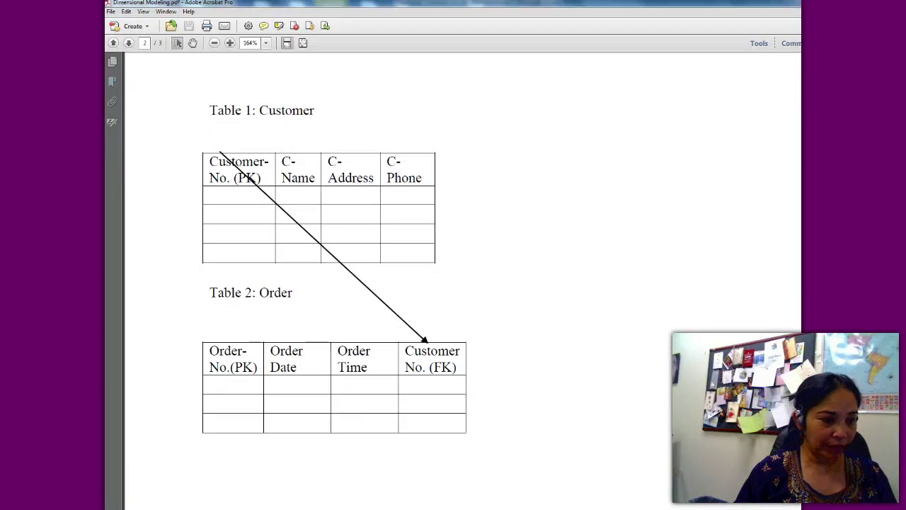
left_click(406, 478)
left_click(266, 95)
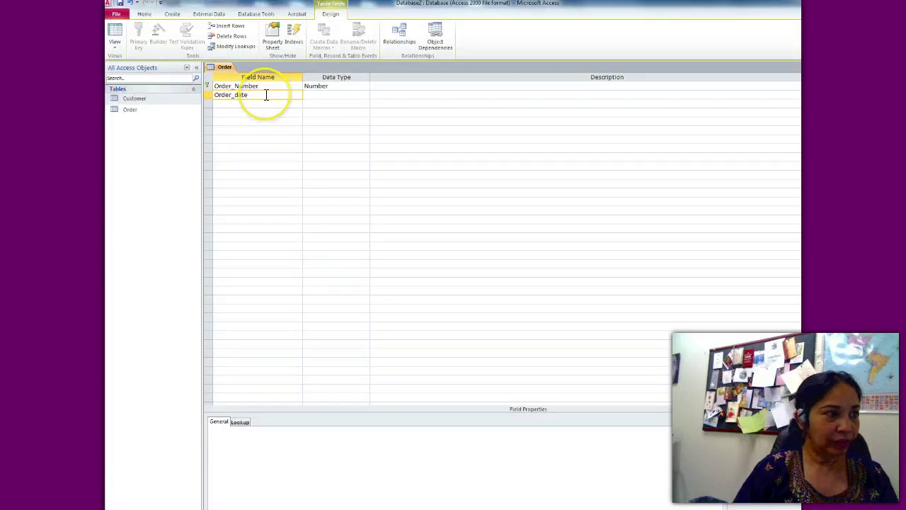
left_click(237, 95)
key("BackSpace")
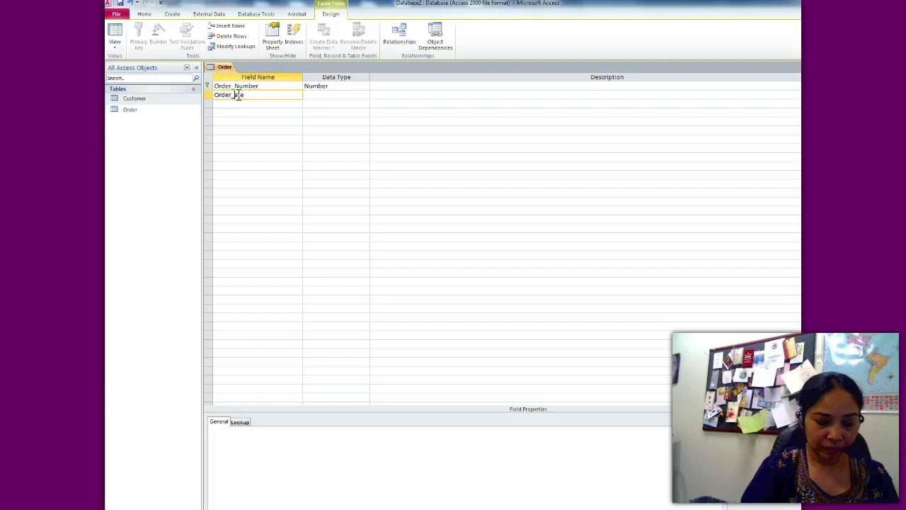
type("D")
key("Tab")
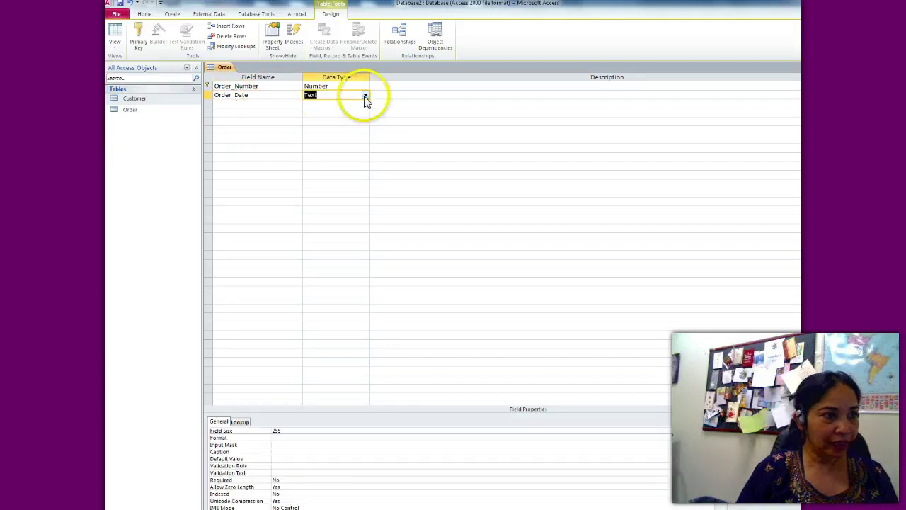
left_click(364, 95)
left_click(336, 130)
- Add an Order_Time field with the Date/Time data type below Order_Date
left_click(241, 104)
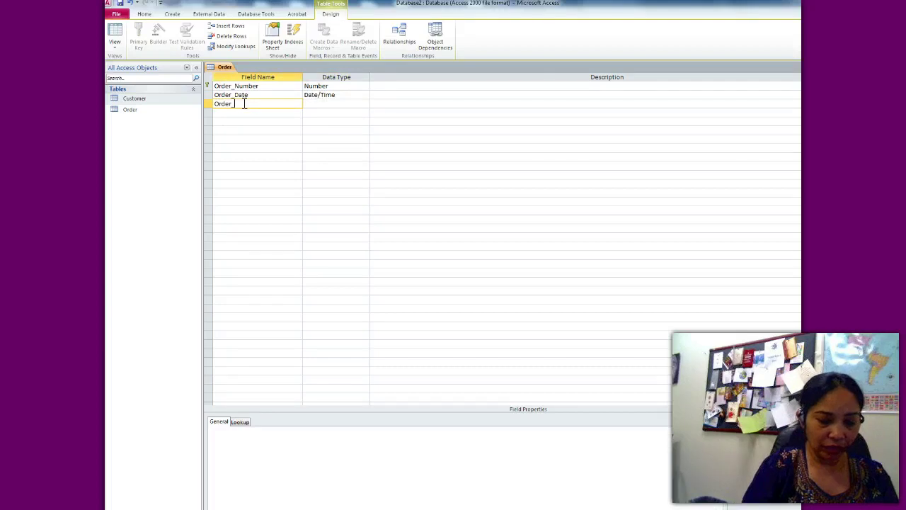
key("Tab")
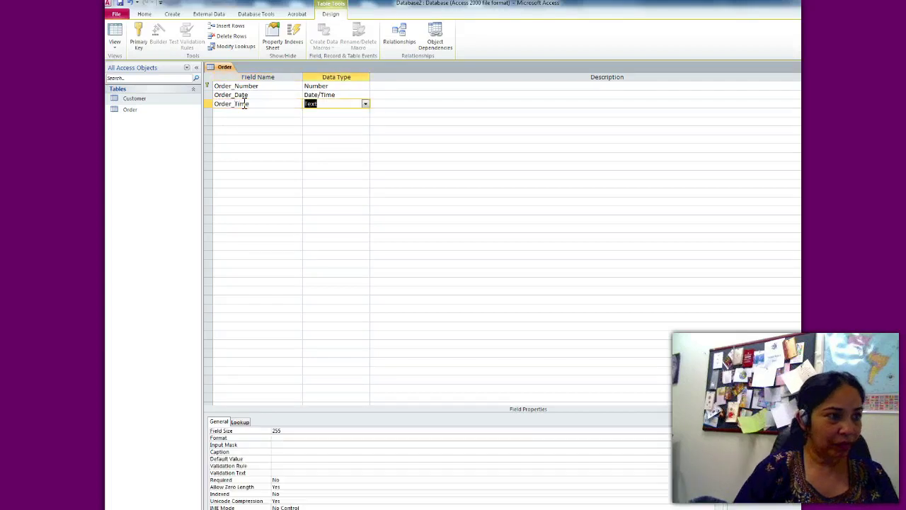
left_click(364, 104)
left_click(344, 138)
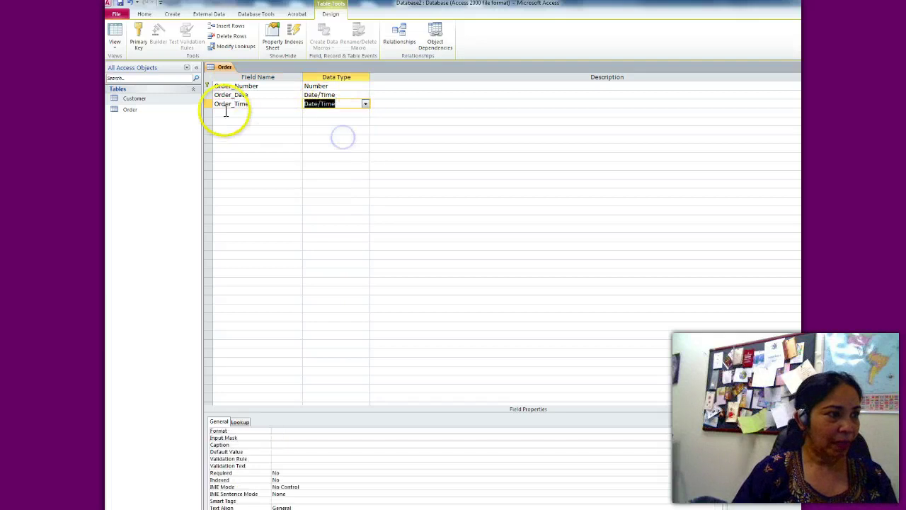
- Add a Customer_Number field with the Number data type to the Order table and close the table, saving its design
left_click(223, 113)
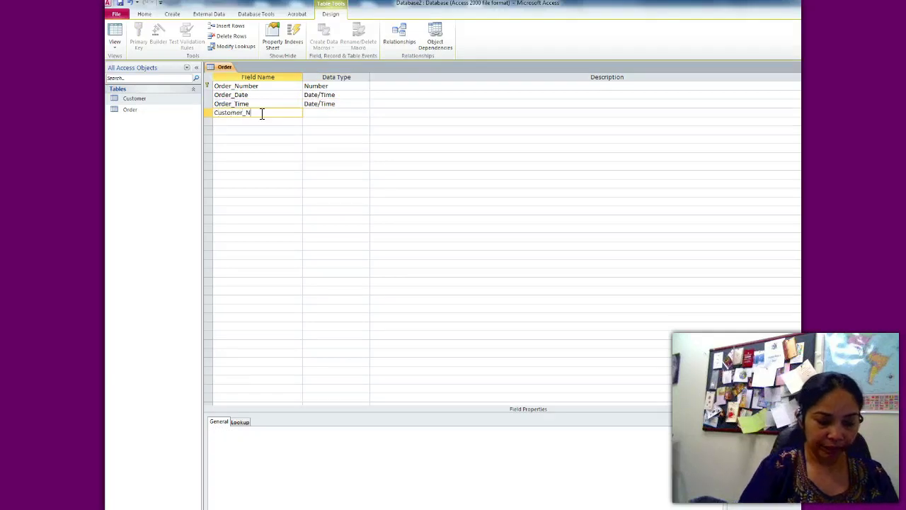
type("Customer_Number")
key("Tab")
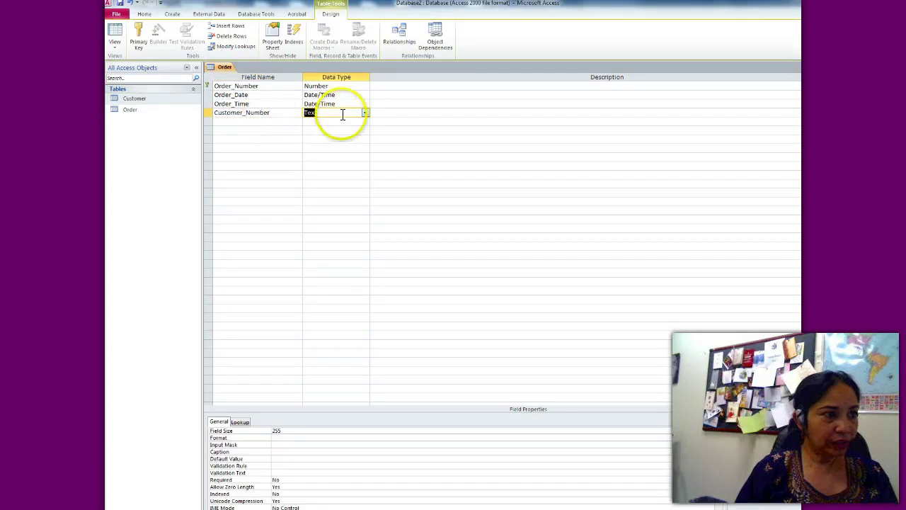
left_click(365, 114)
left_click(344, 139)
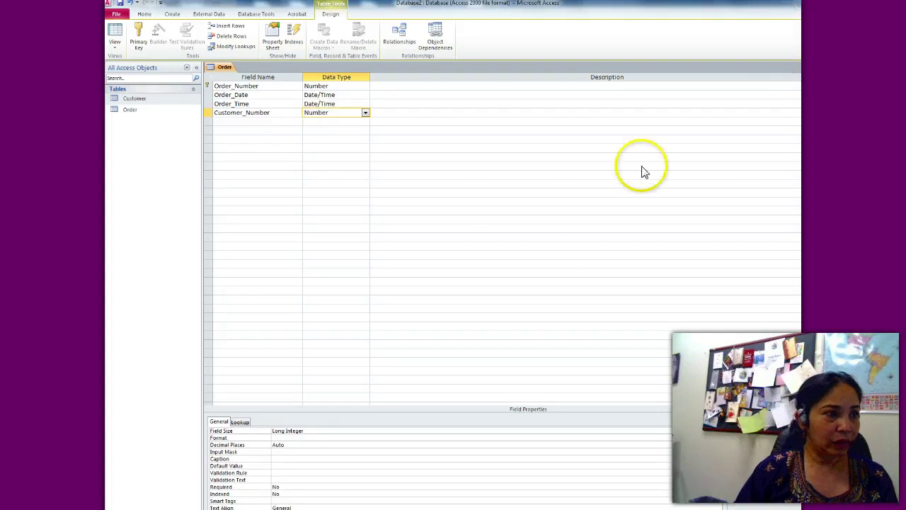
key("ctrl+w")
left_click(447, 301)
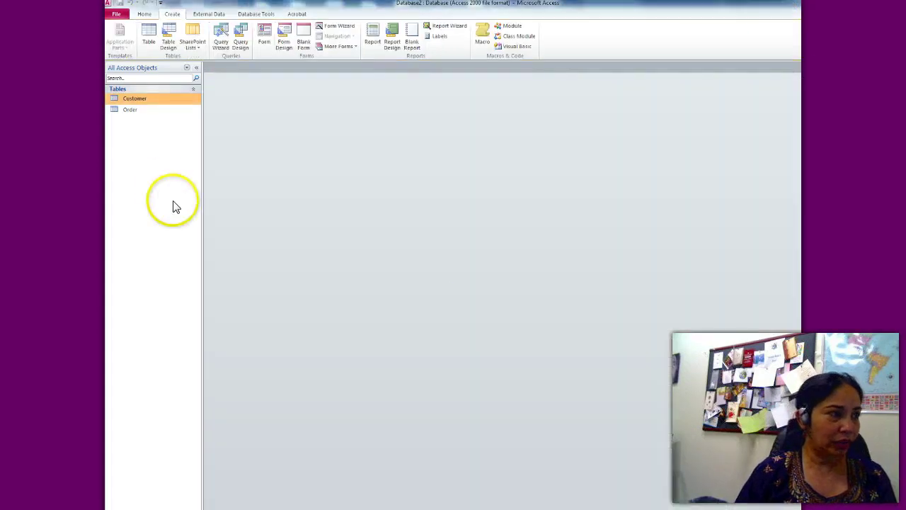
- Open the Customer table, examine its fields, primary key and data types in Design View, and close it
double_click(138, 102)
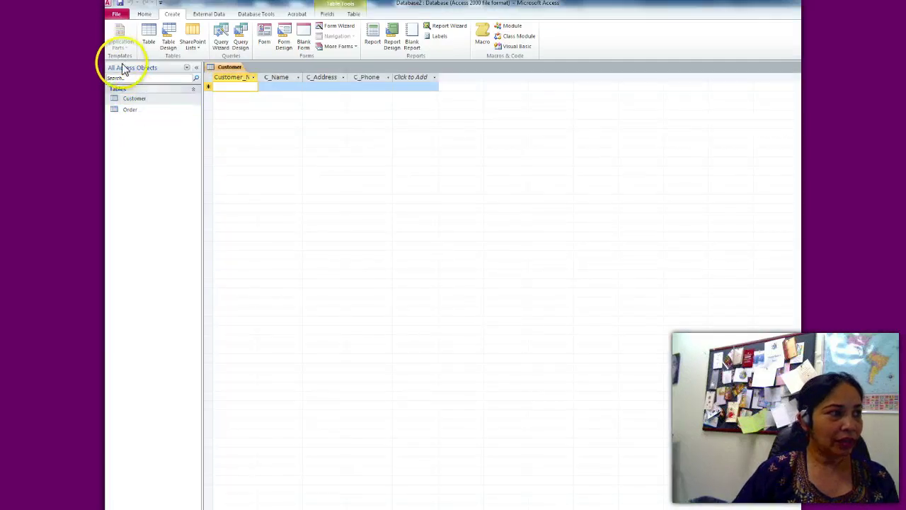
left_click(145, 14)
left_click(115, 42)
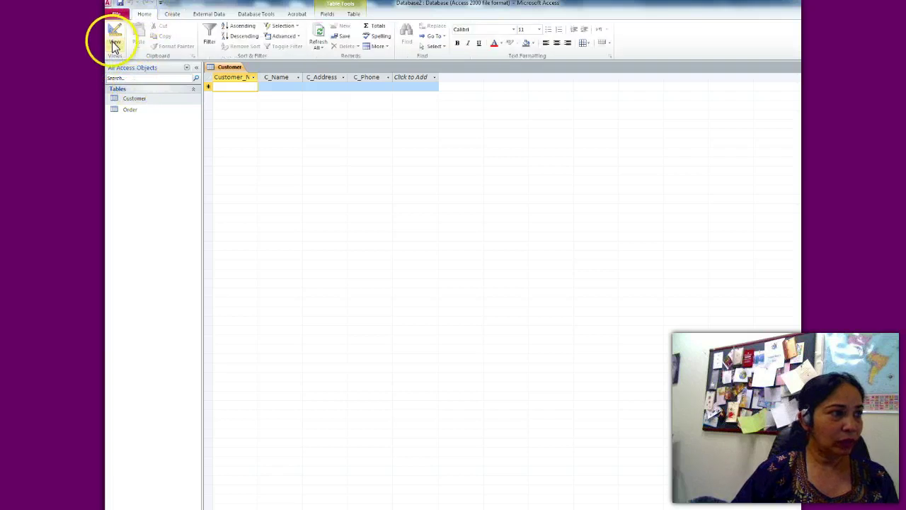
left_click(121, 61)
left_click(114, 37)
left_click(120, 63)
left_click(385, 113)
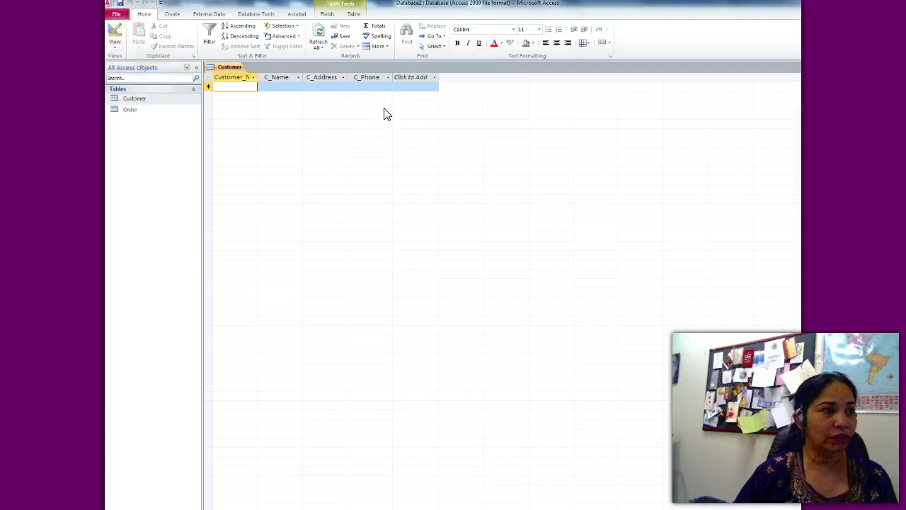
left_click(114, 41)
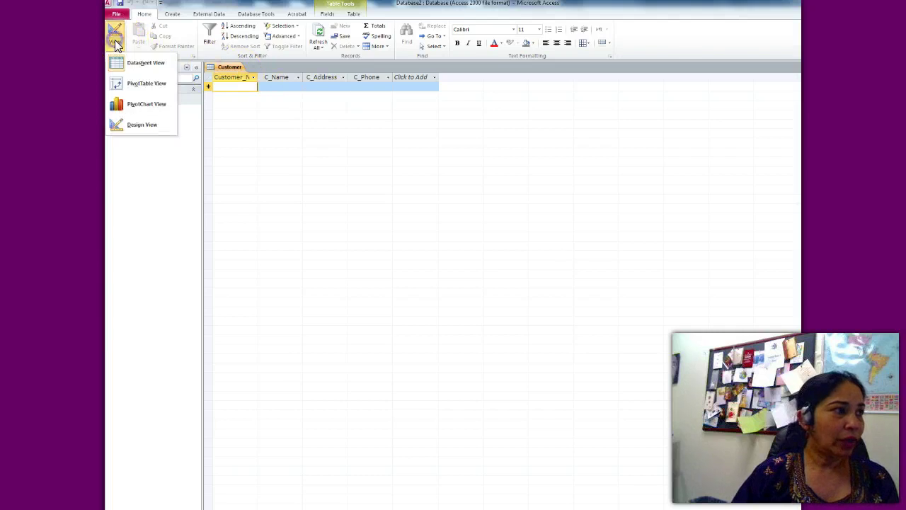
left_click(141, 124)
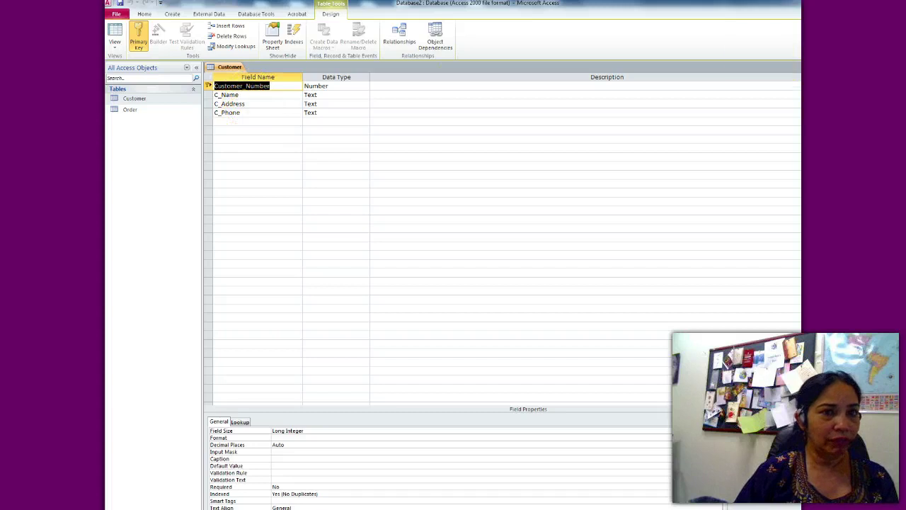
left_click(796, 67)
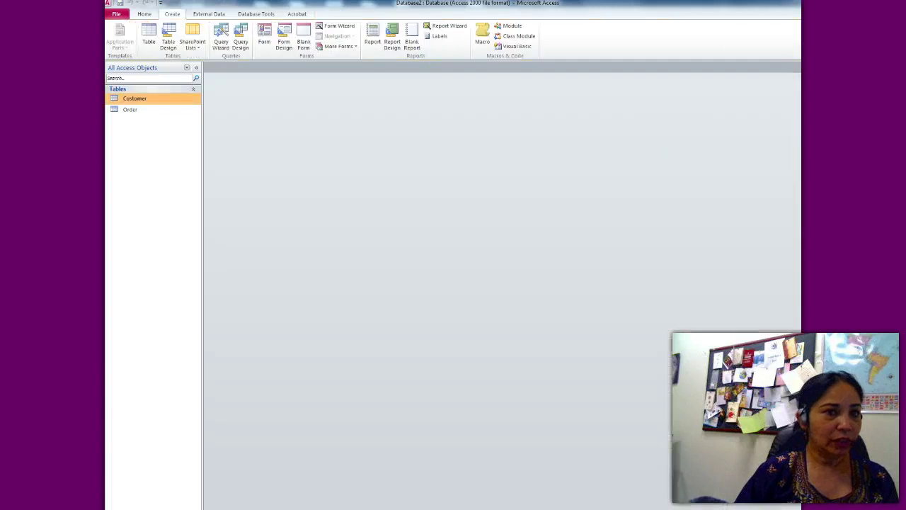
- Open the Order table in Design View and examine its primary key, Customer_Number field and data types
double_click(133, 110)
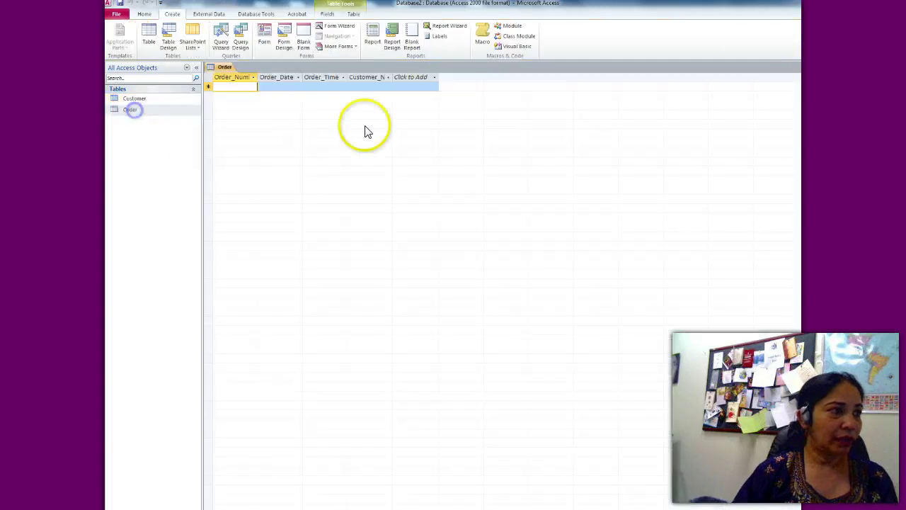
left_click(145, 14)
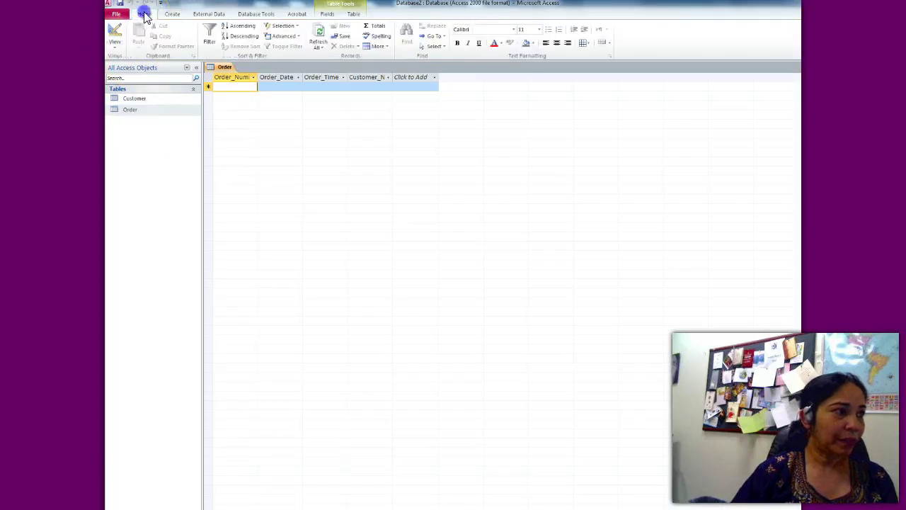
left_click(115, 37)
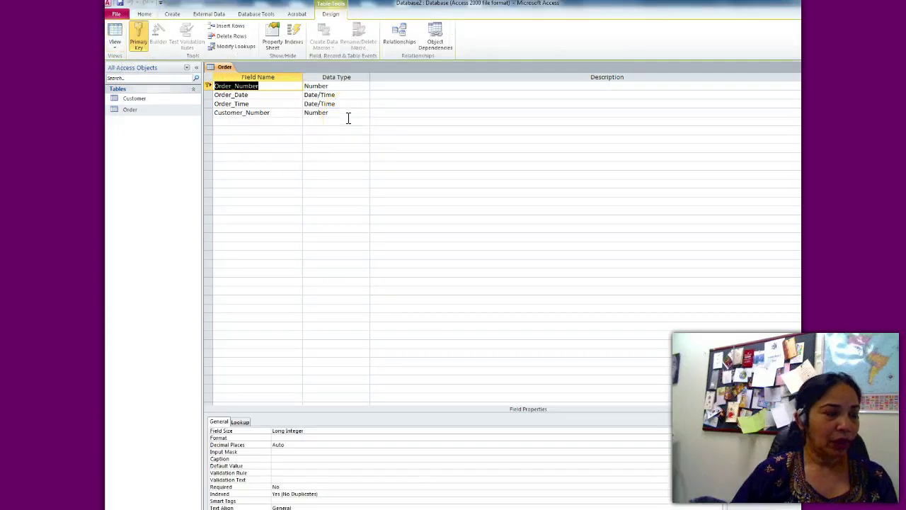
- Open the Customer table alongside the Order table and examine its columns
double_click(124, 99)
left_click(239, 82)
left_click(130, 111)
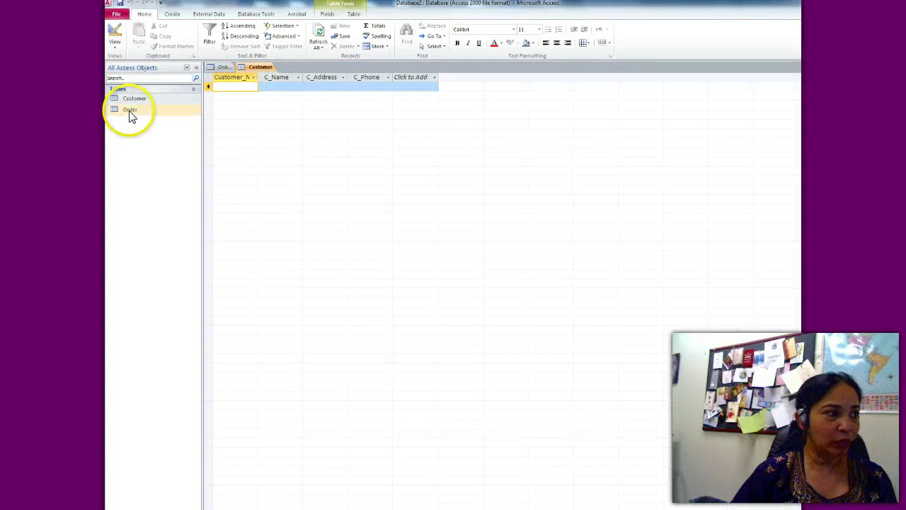
- Switch to the Order table, examine its columns, and close both open tables
double_click(129, 111)
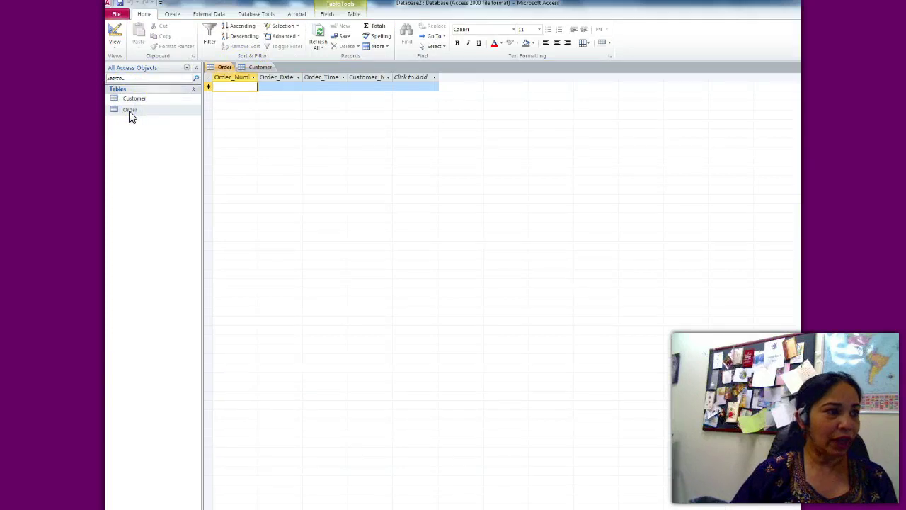
left_click(115, 41)
left_click(132, 127)
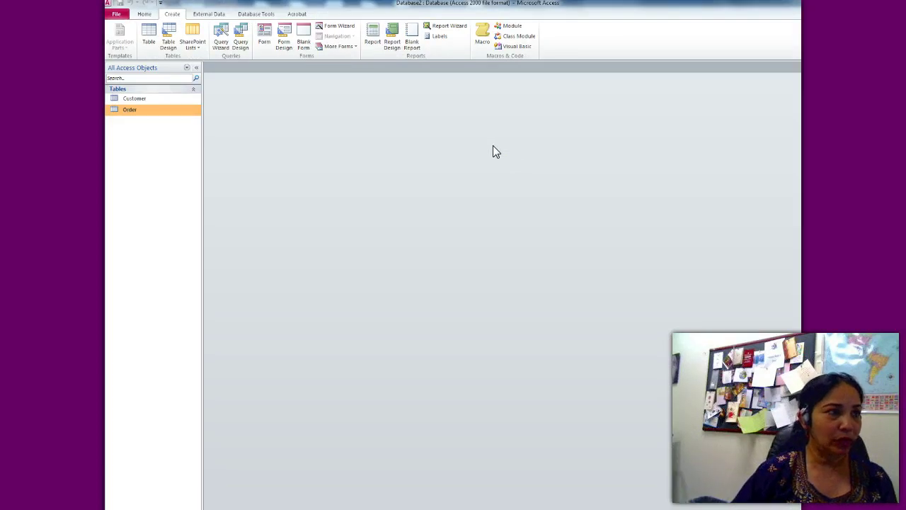
- Open the Relationships window and add the Customer and Order tables to it
left_click(258, 14)
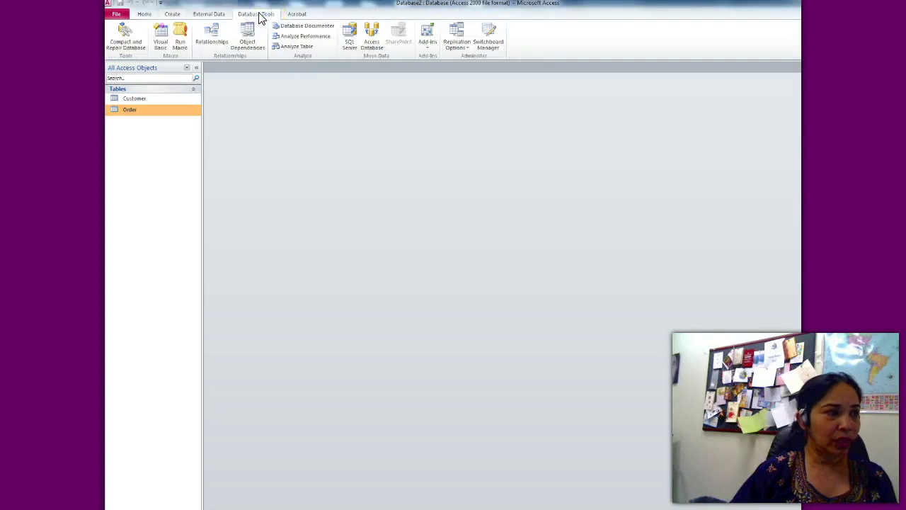
left_click(211, 35)
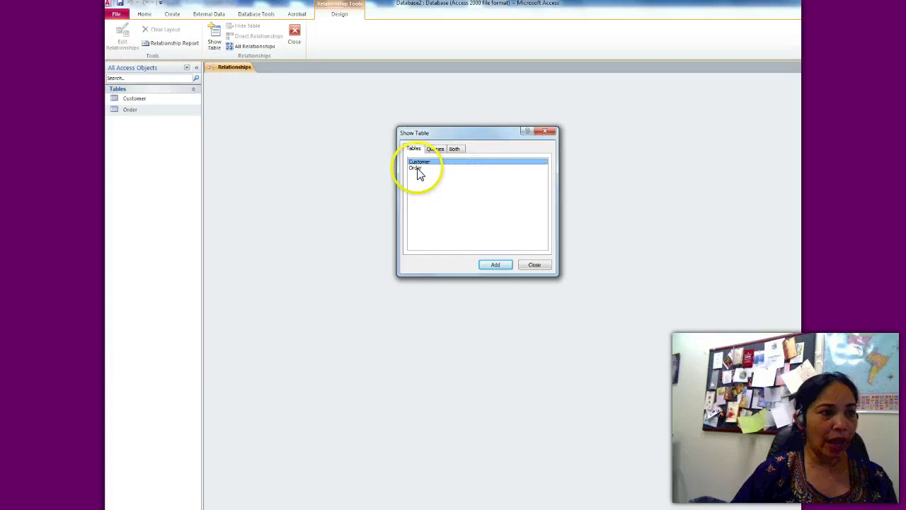
left_click(418, 168)
left_click(418, 162)
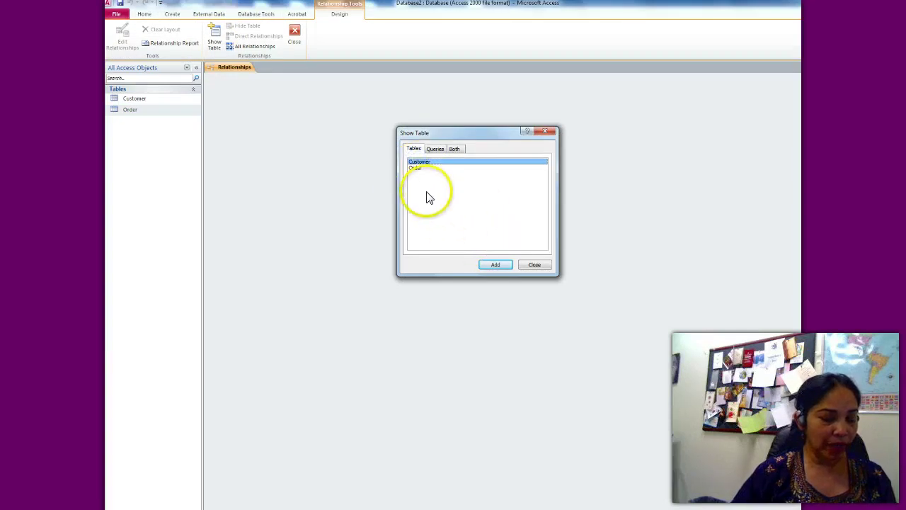
left_click(418, 169, "shift")
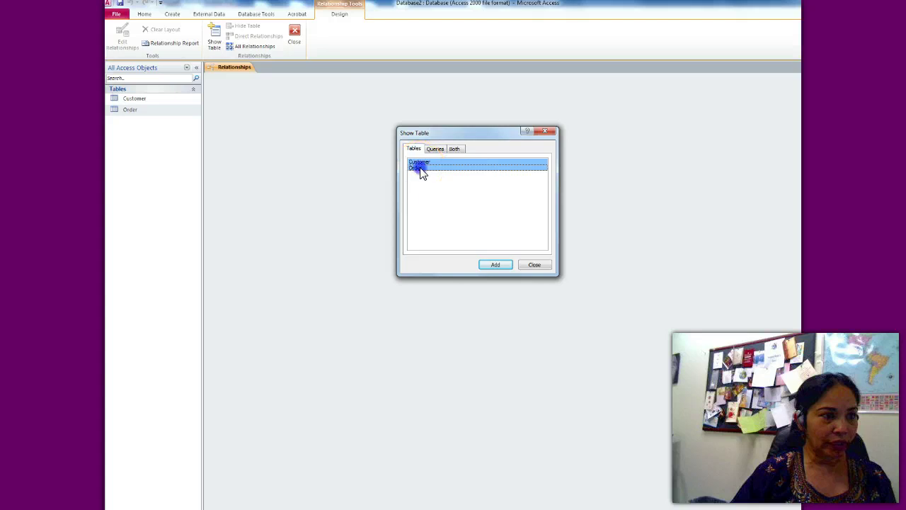
left_click(493, 265)
left_click(527, 264)
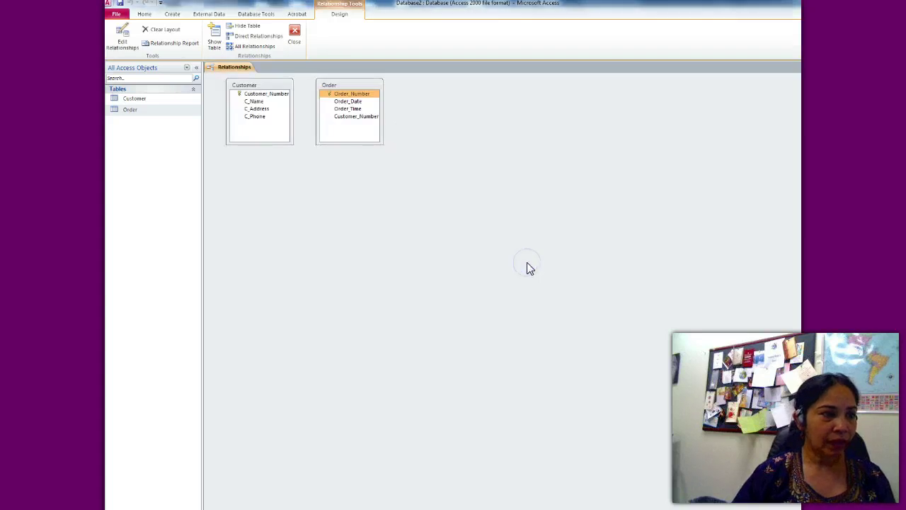
- Move the Order table box away from Customer and widen both boxes so their full field names fit
left_click_drag(359, 85, 463, 110)
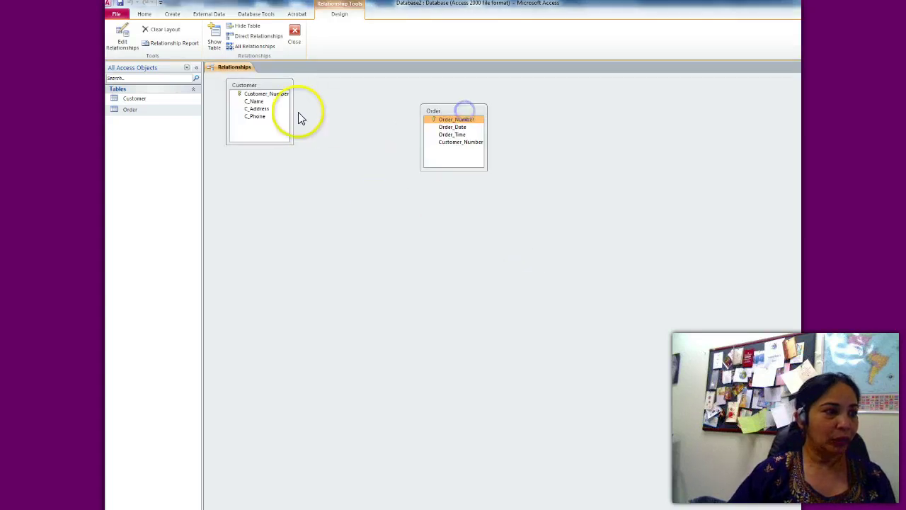
left_click_drag(291, 111, 322, 115)
left_click_drag(461, 115, 507, 115)
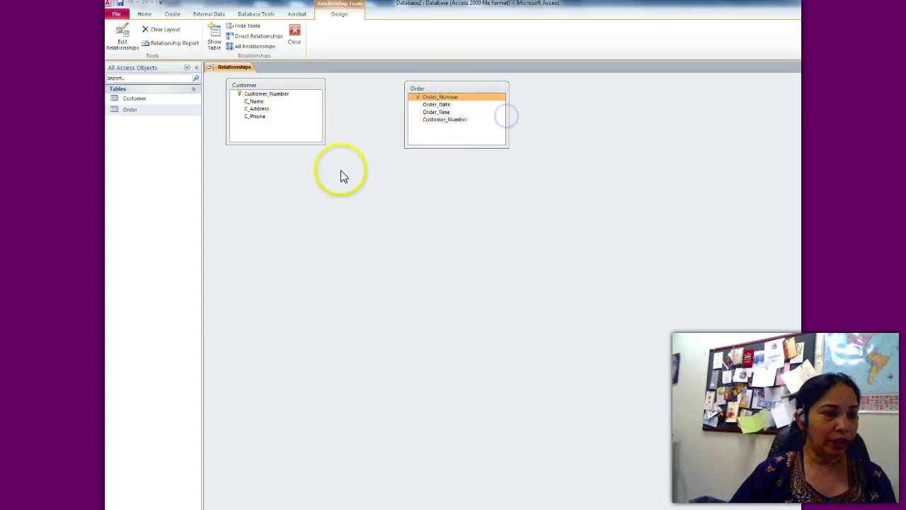
- Create a relationship from Customer_Number in the Customer table to Customer_Number in the Order table, enforcing referential integrity
left_click(264, 95)
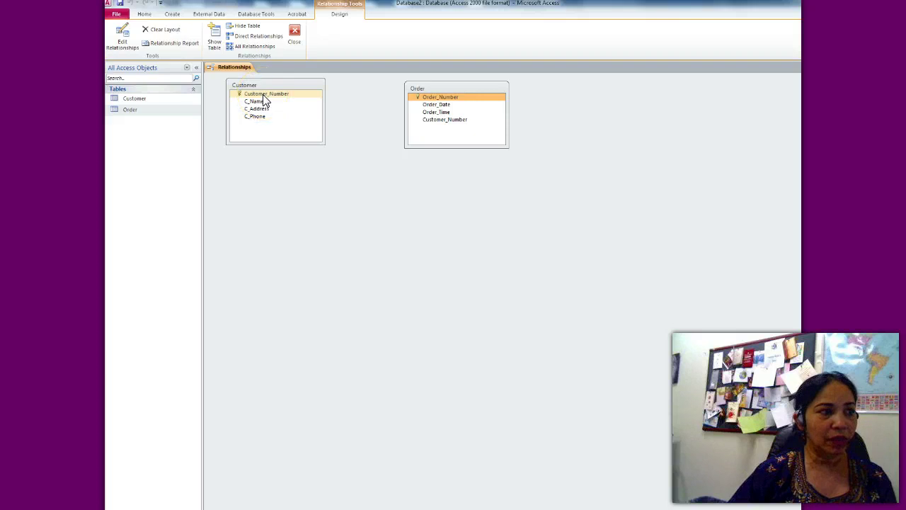
left_click_drag(263, 96, 446, 125)
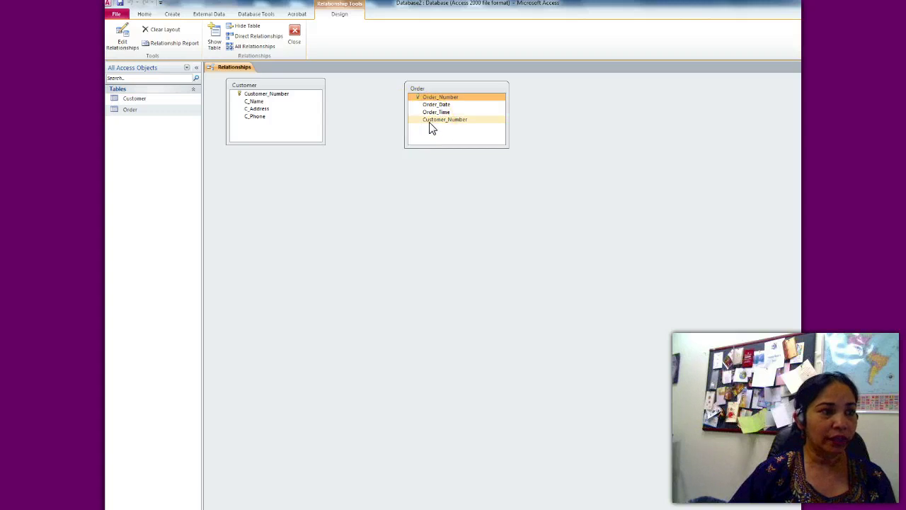
mouse_move(430, 122)
left_mouse_down()
mouse_move(374, 128)
mouse_move(252, 93)
mouse_move(425, 123)
left_mouse_up()
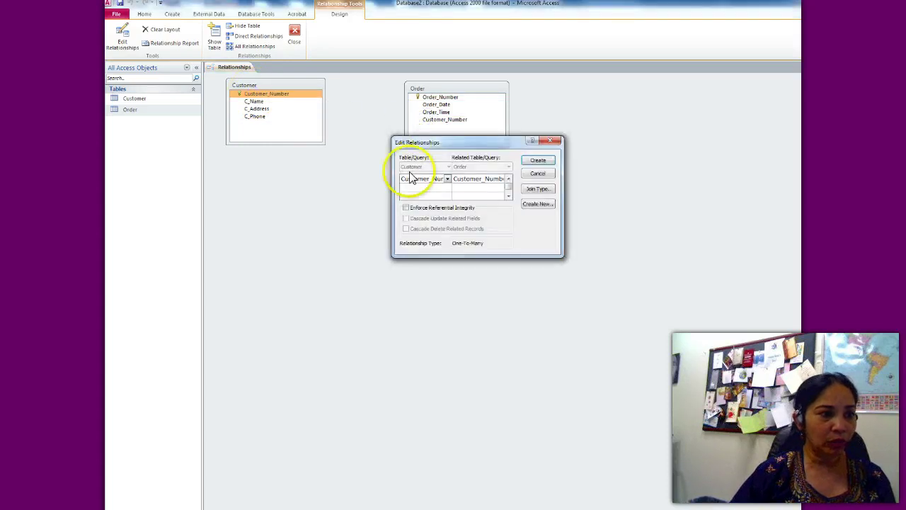
left_click(406, 211)
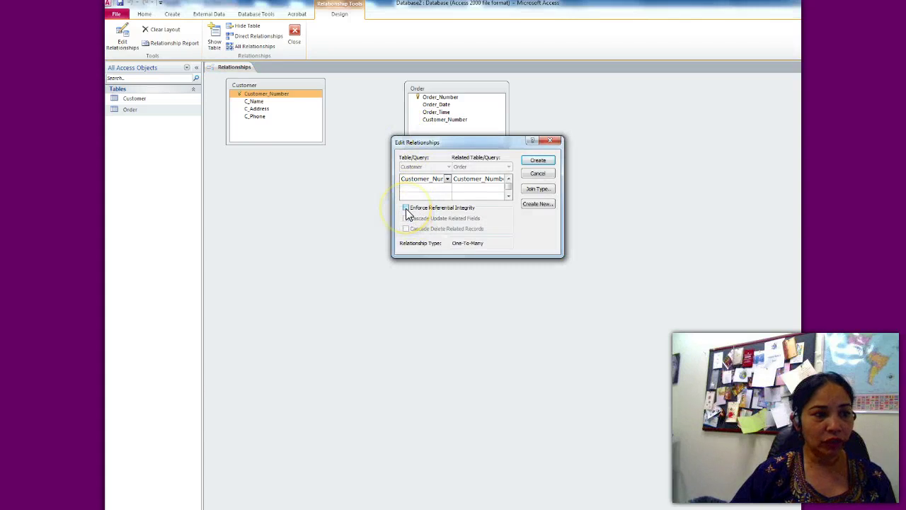
left_click(407, 209)
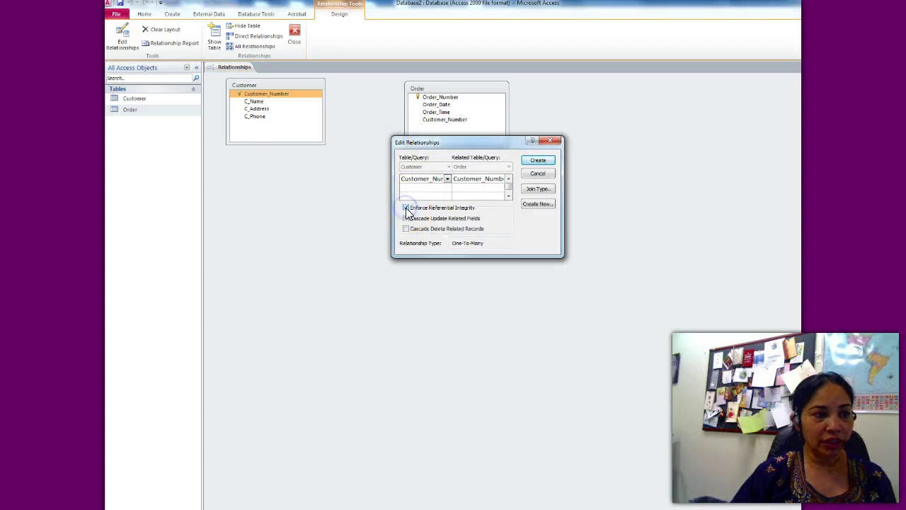
left_click(529, 161)
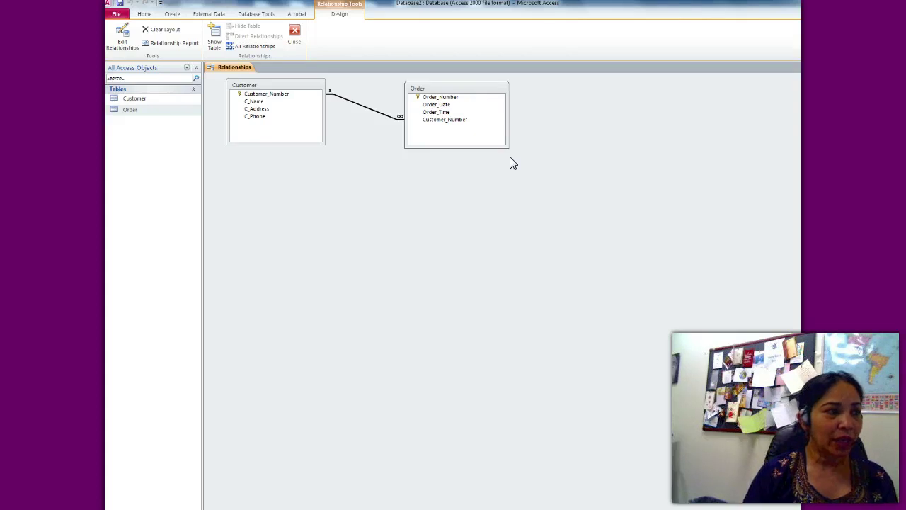
left_click(274, 95)
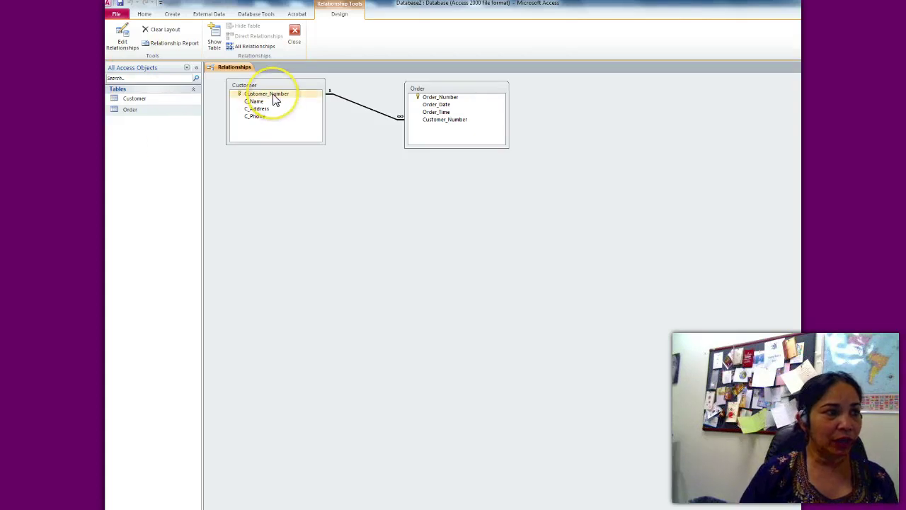
left_click(436, 122)
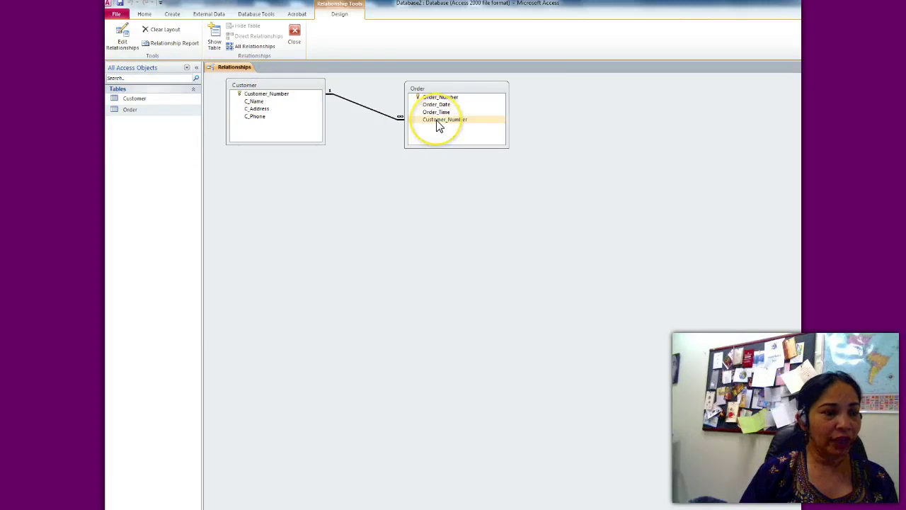